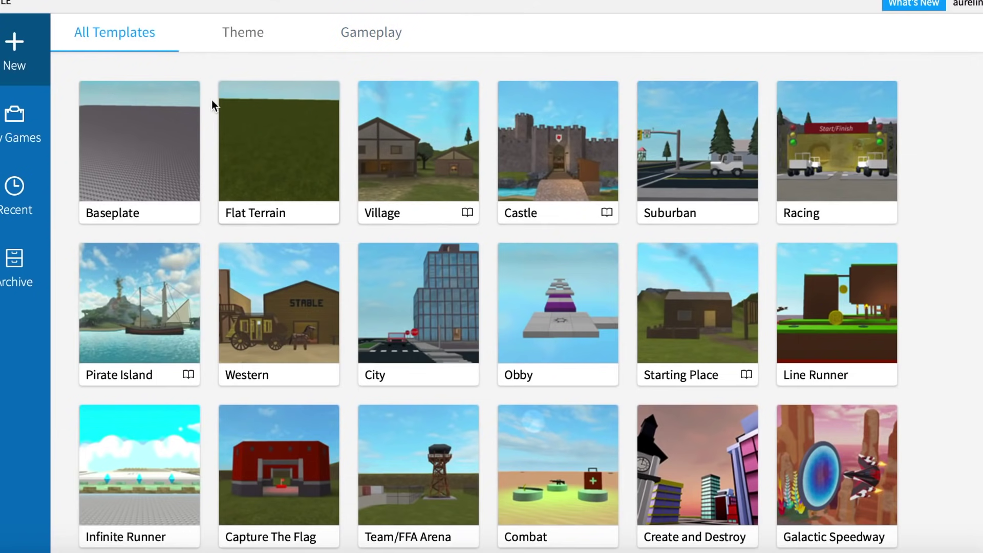
Start a new Baseplate place and display the installed plugins in the Plugins ribbon.
left_click(141, 119)
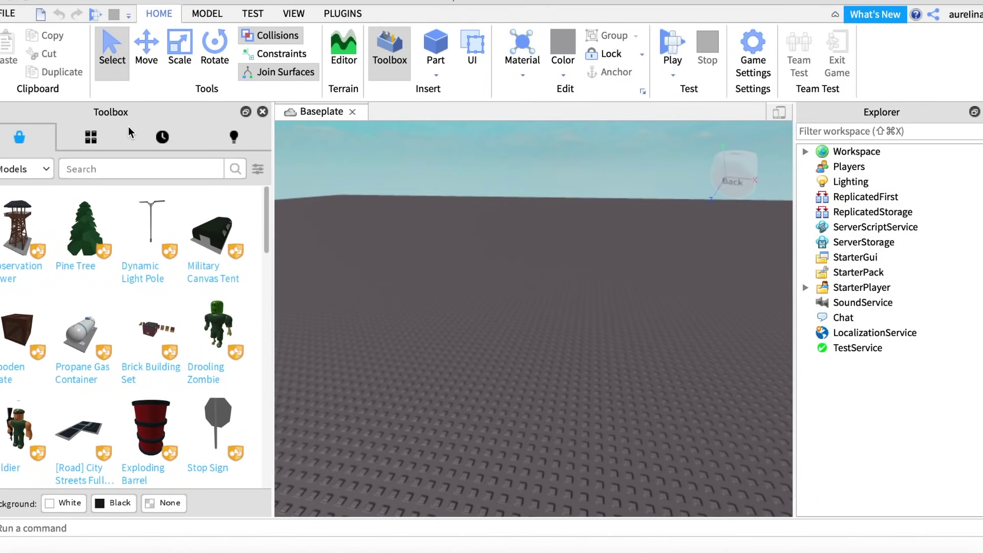
left_click(293, 14)
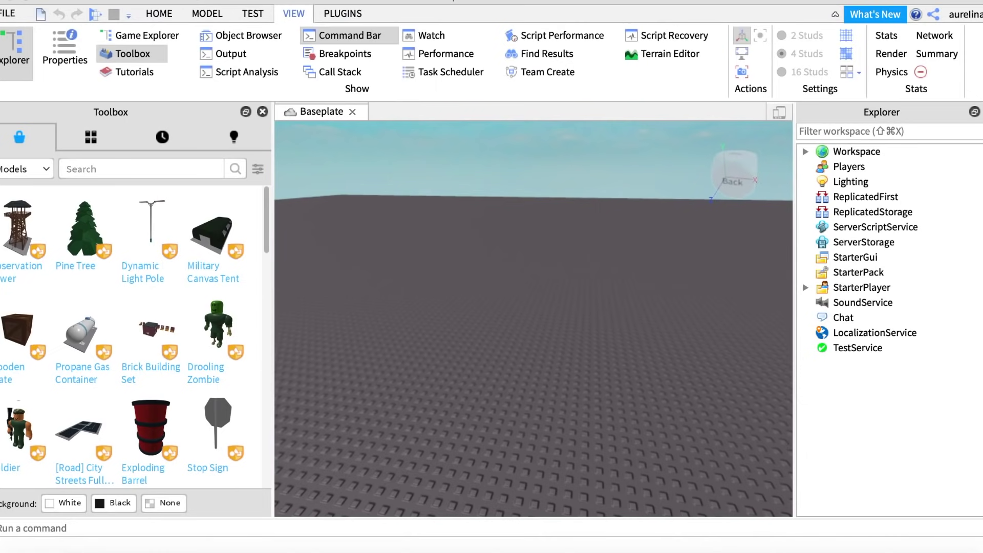
left_click(343, 13)
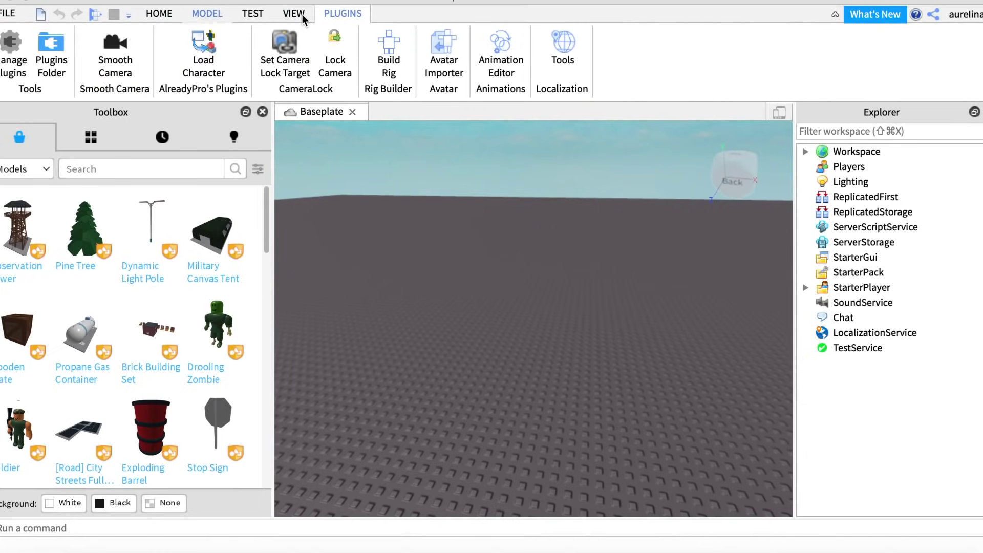
left_click(285, 56)
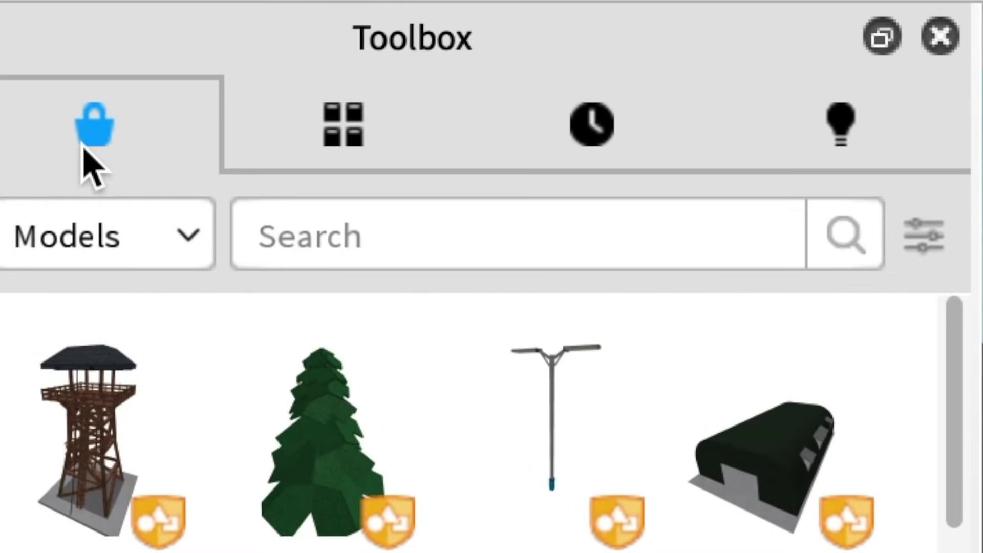
Search the Toolbox plugins for 'load character' and launch the Load Character plugin.
left_click(19, 171)
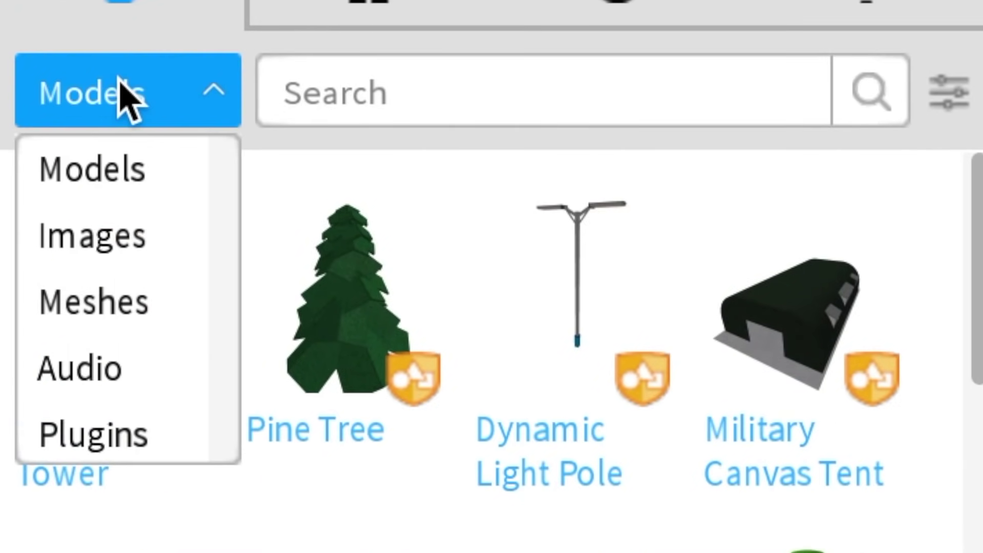
left_click(92, 436)
left_click(334, 113)
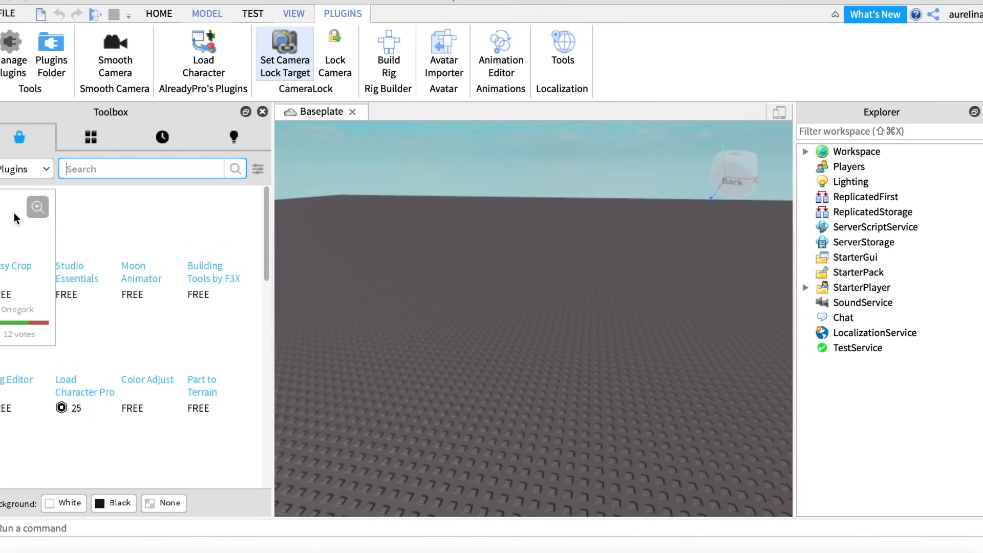
type("load ")
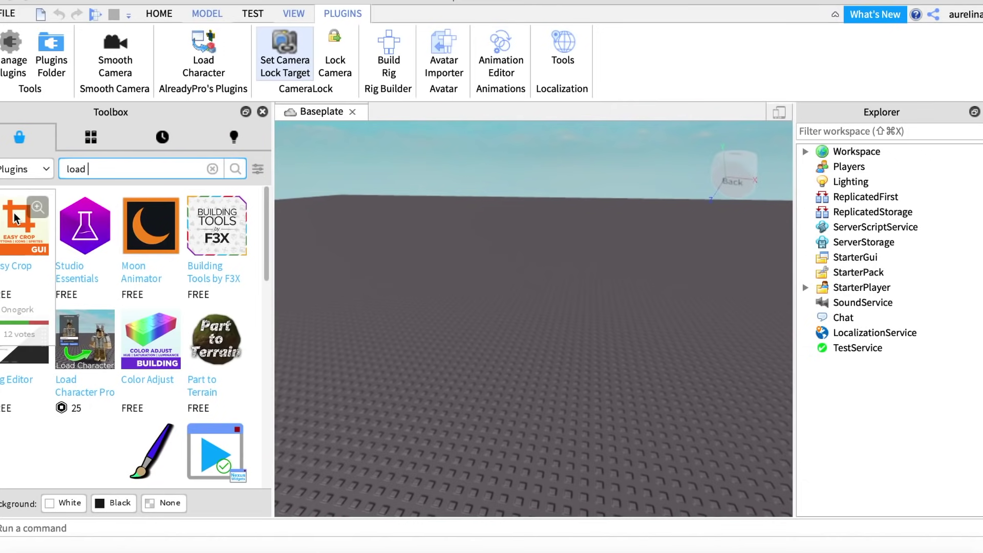
type("cg")
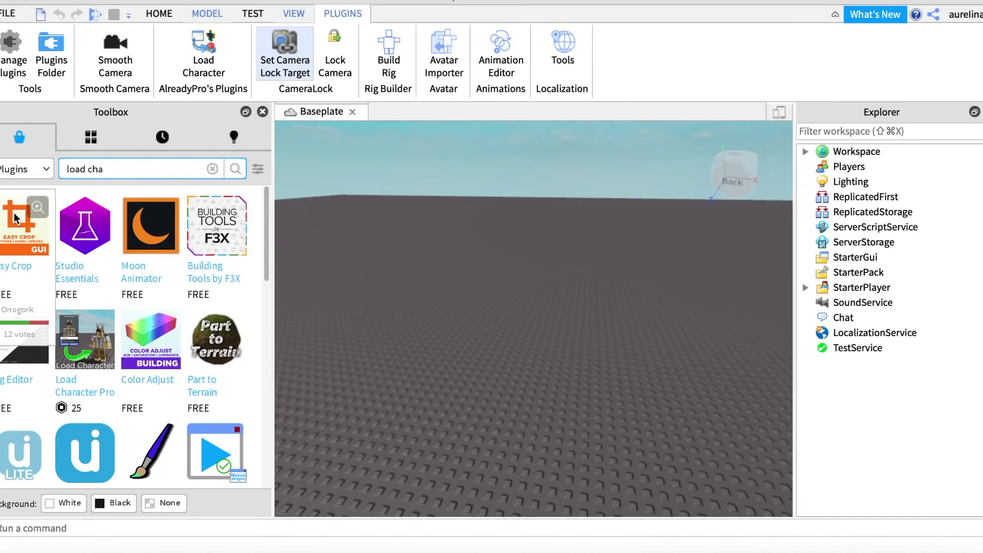
key("Return")
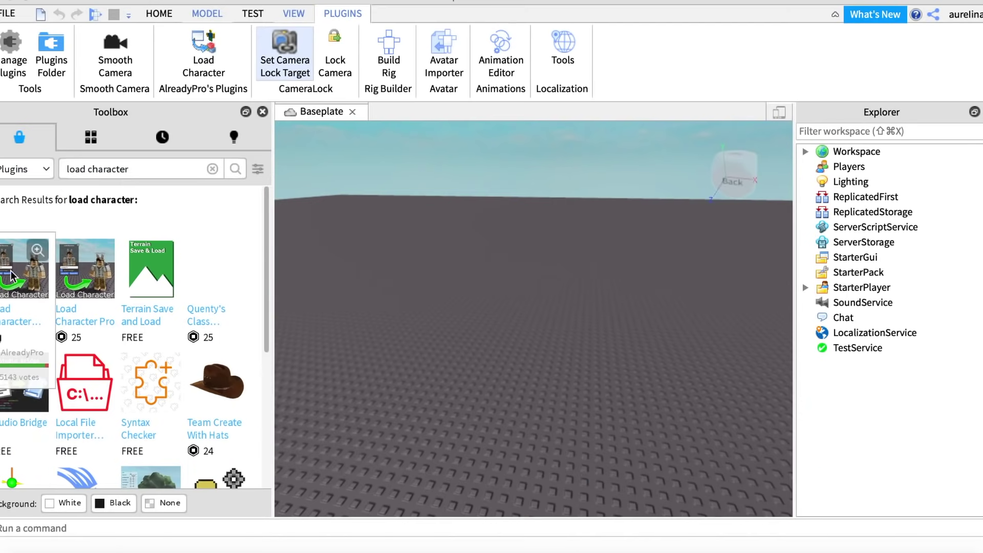
left_click(212, 169)
left_click(204, 71)
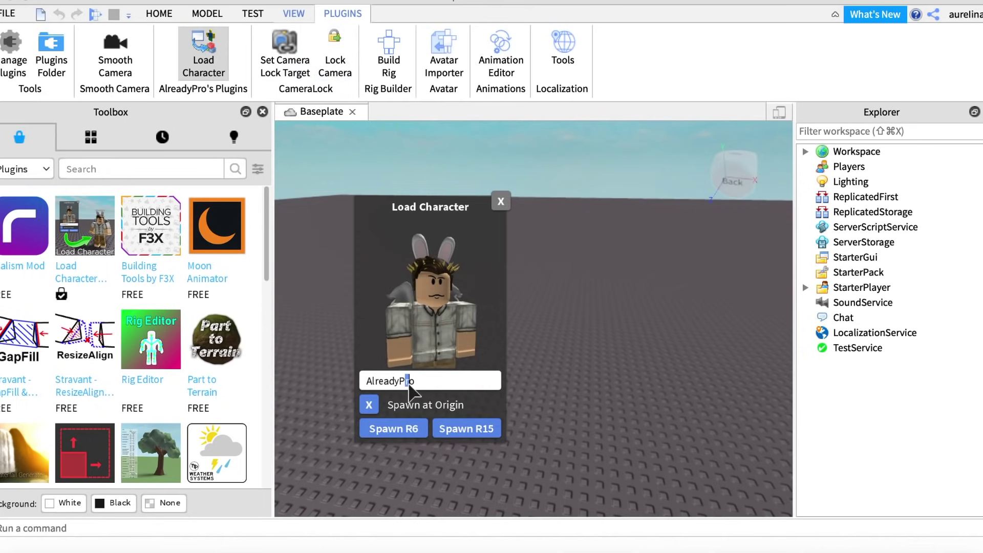
Enter the avatar's username, spawn it as R15, and view it from the front.
double_click(416, 381)
type("aurelina")
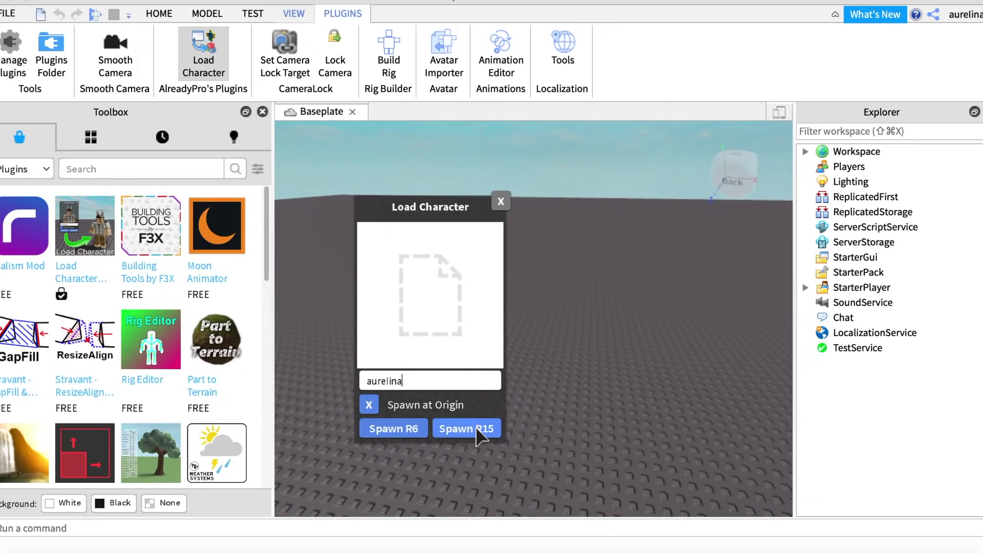
left_click(479, 439)
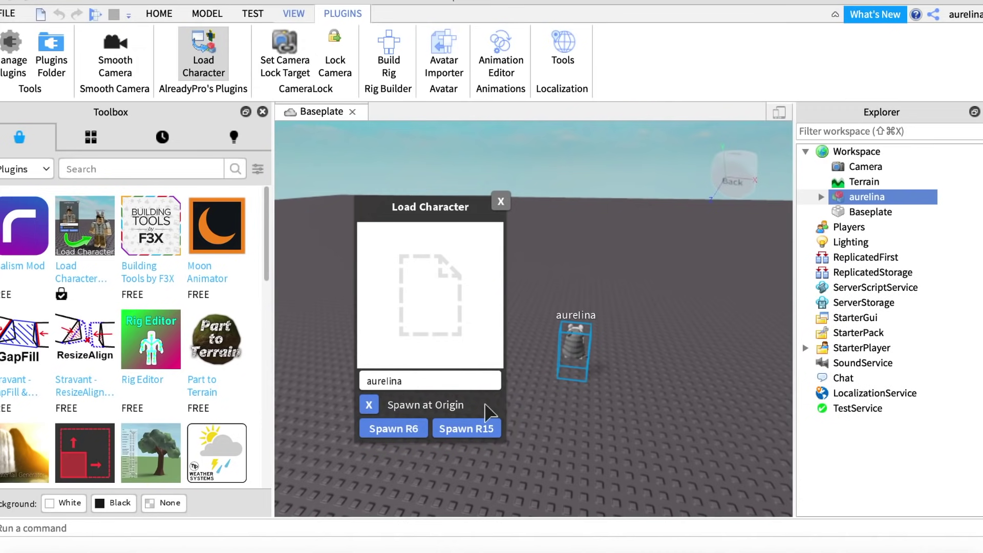
left_click(500, 202)
scroll(465, 308, "up", 5)
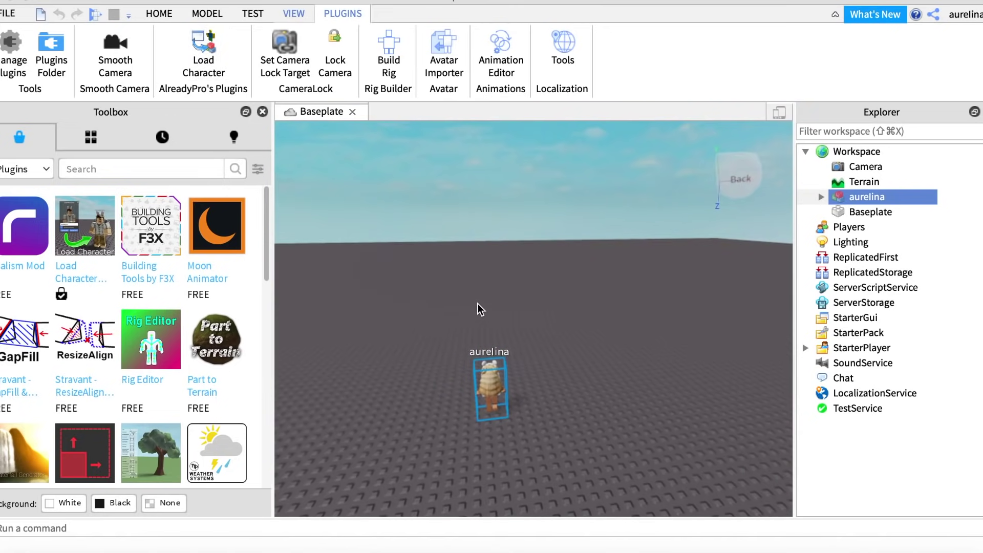
mouse_move(465, 308)
right_mouse_down()
mouse_move(478, 307)
mouse_move(476, 318)
right_mouse_up()
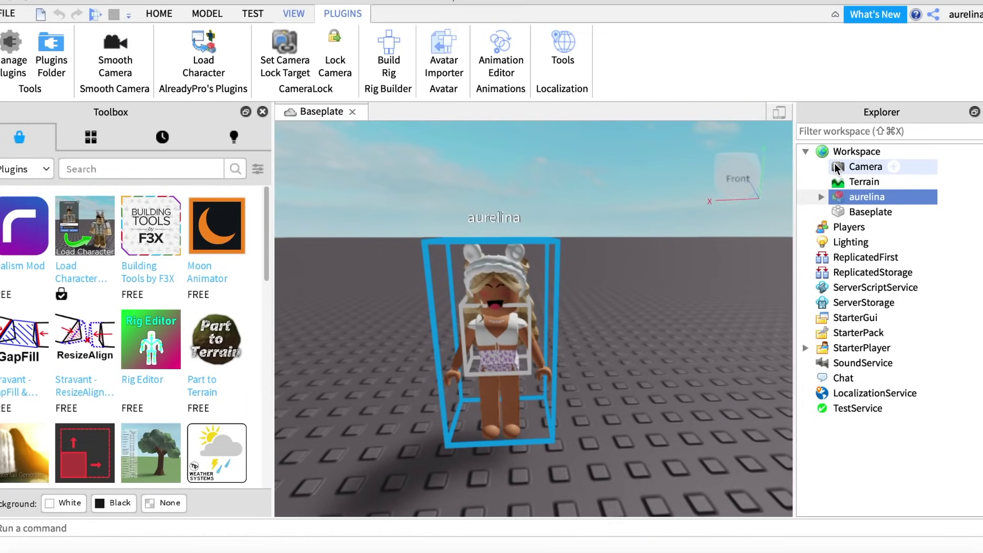
Place the Toolbox 'ice cream' model in the scene and nest the avatar inside it in Explorer.
left_click(25, 169)
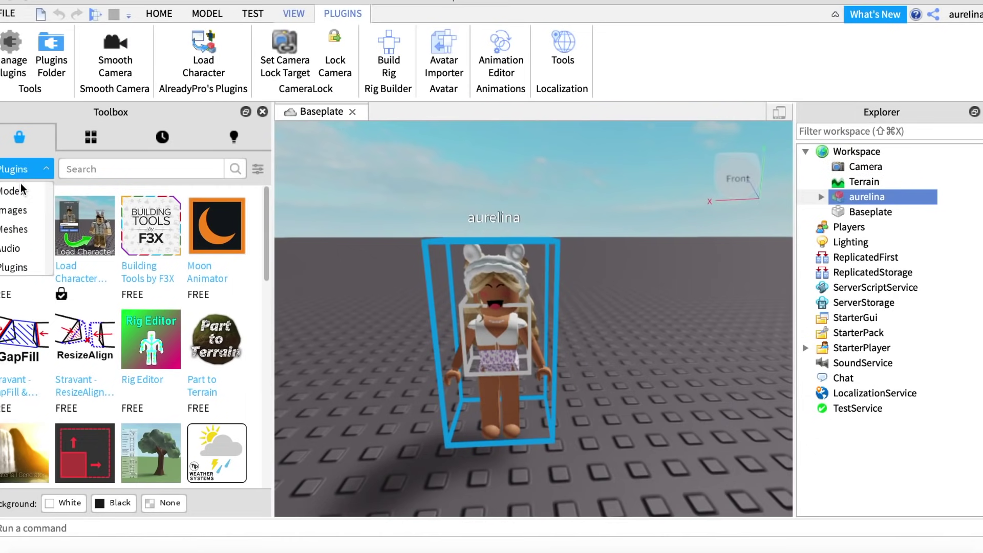
left_click(20, 179)
left_click(25, 169)
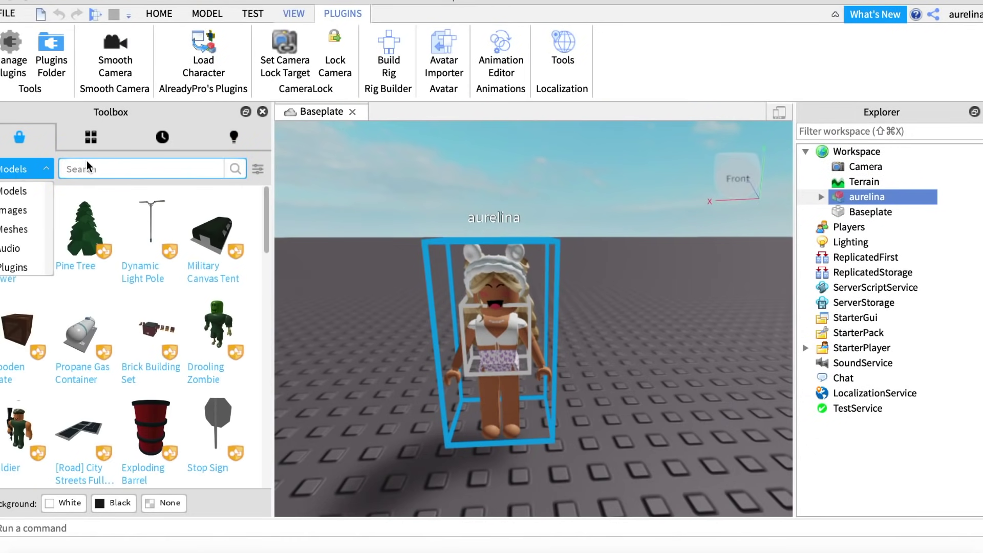
left_click(101, 170)
type("ice")
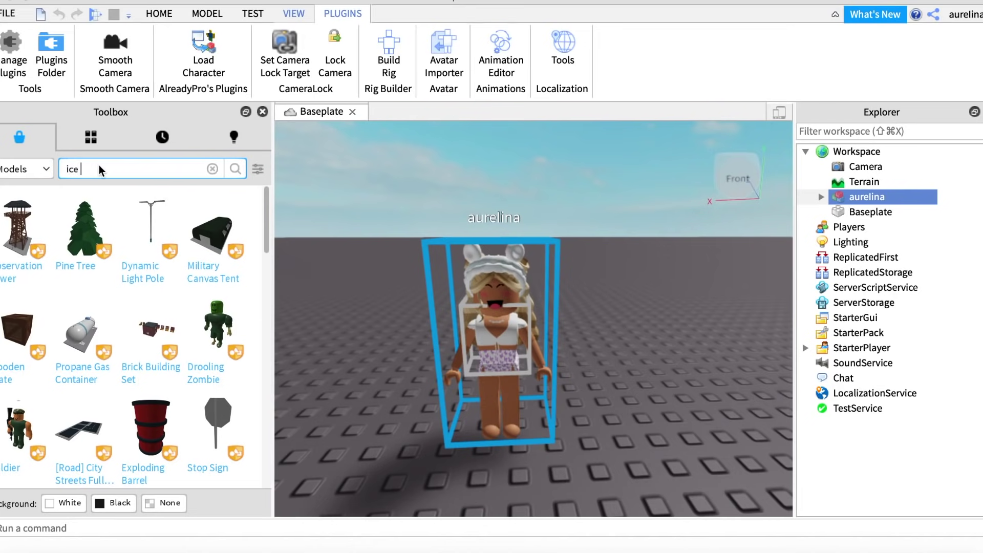
type(" cream")
key("Return")
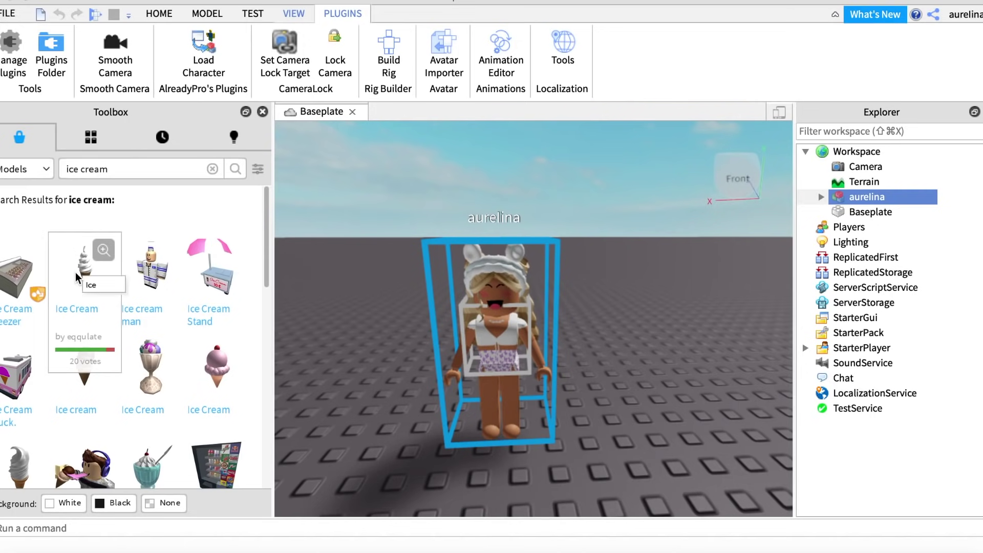
left_click_drag(76, 277, 437, 432)
left_click(822, 197)
left_click_drag(866, 241, 863, 200)
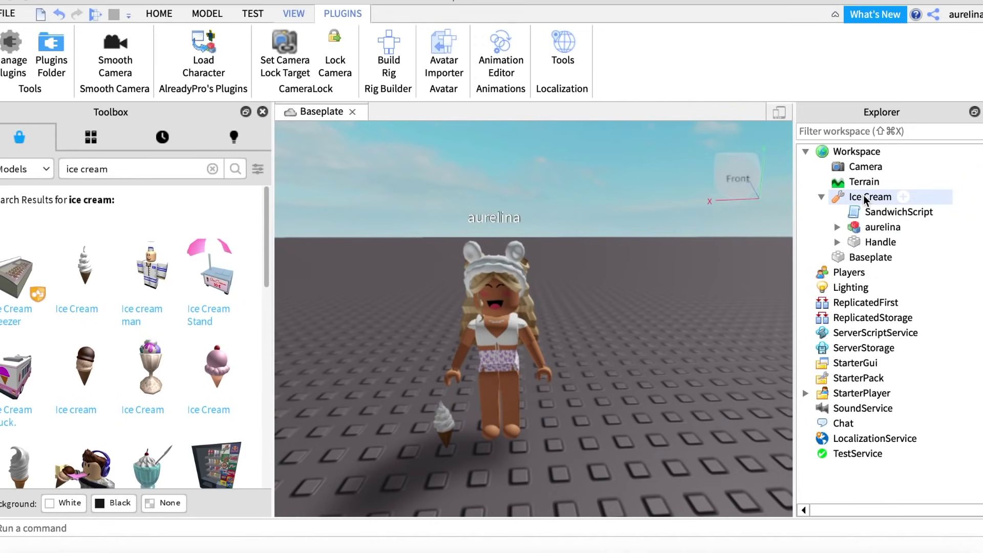
Export the Ice Cream model to Downloads as 'Animated. intro tutorial'.
right_click(852, 200)
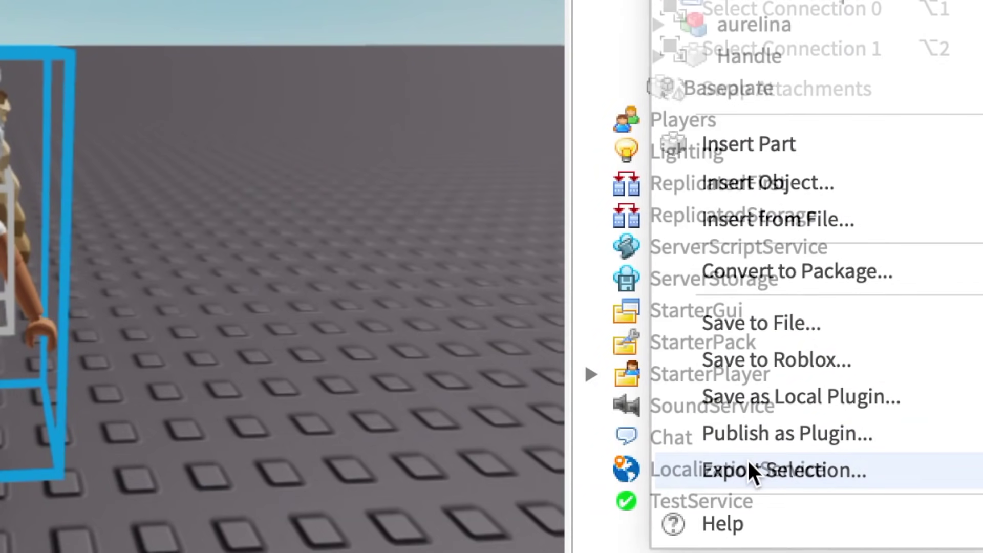
left_click(749, 469)
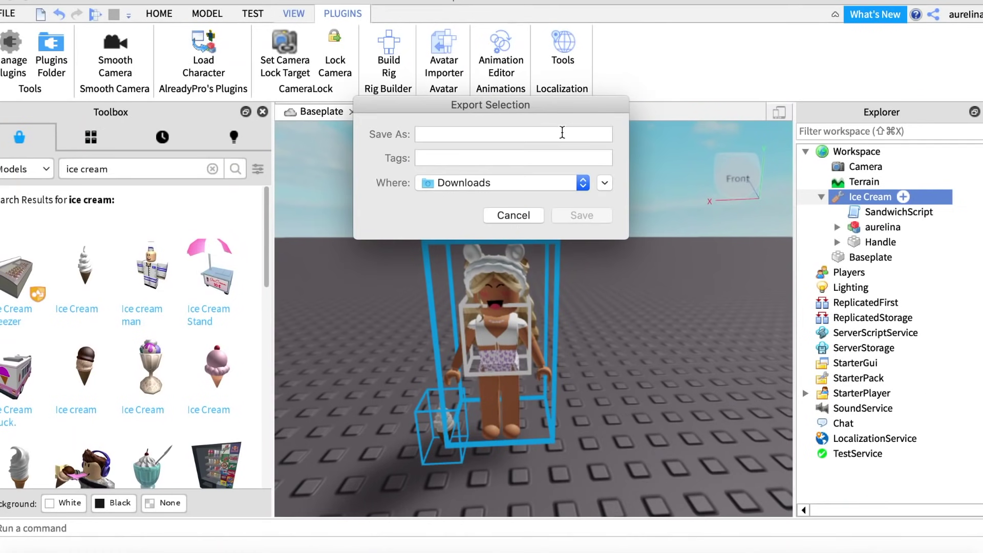
left_click(562, 134)
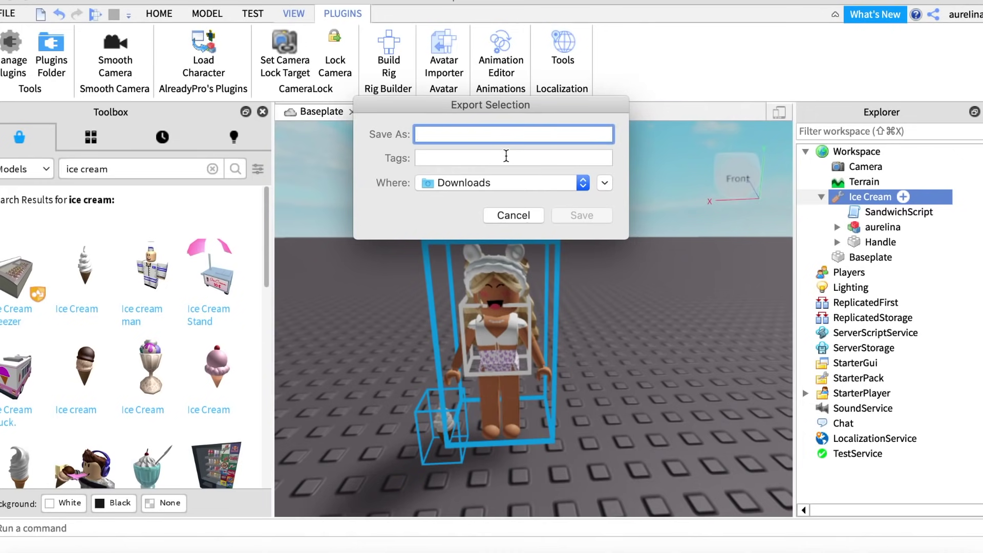
type("ANIMATE")
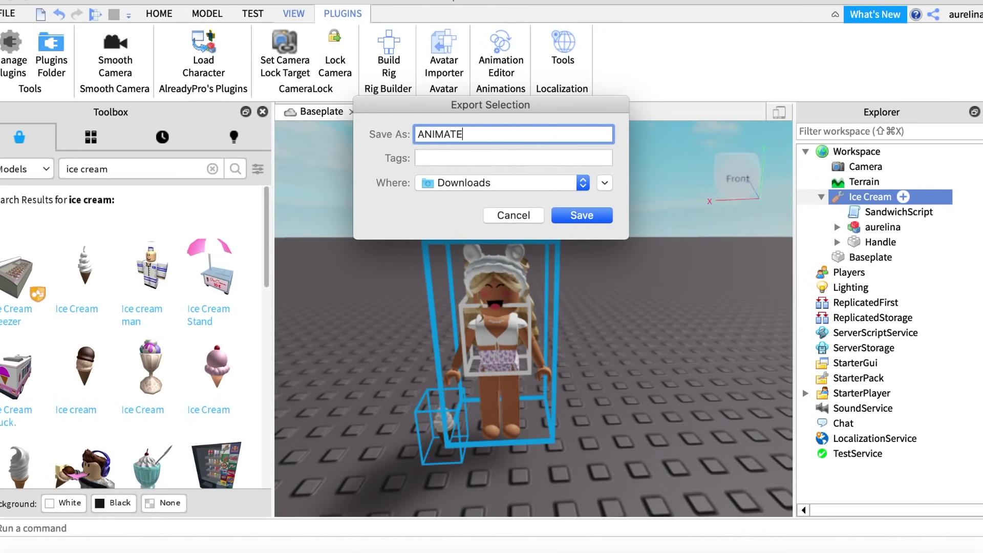
key("BackSpace")
key("BackSpace")
key("BackSpace")
key("BackSpace")
type("mated. intro tutorial")
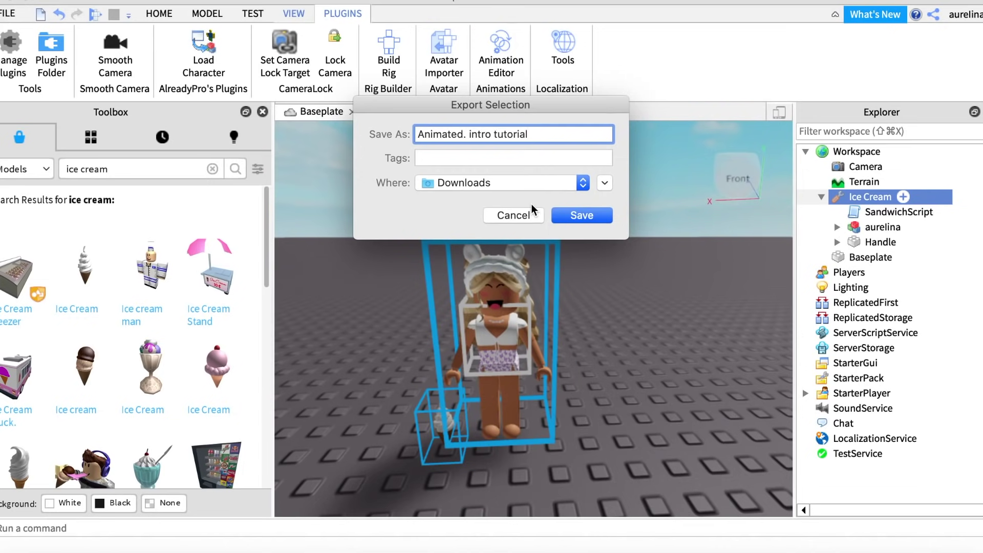
left_click(591, 219)
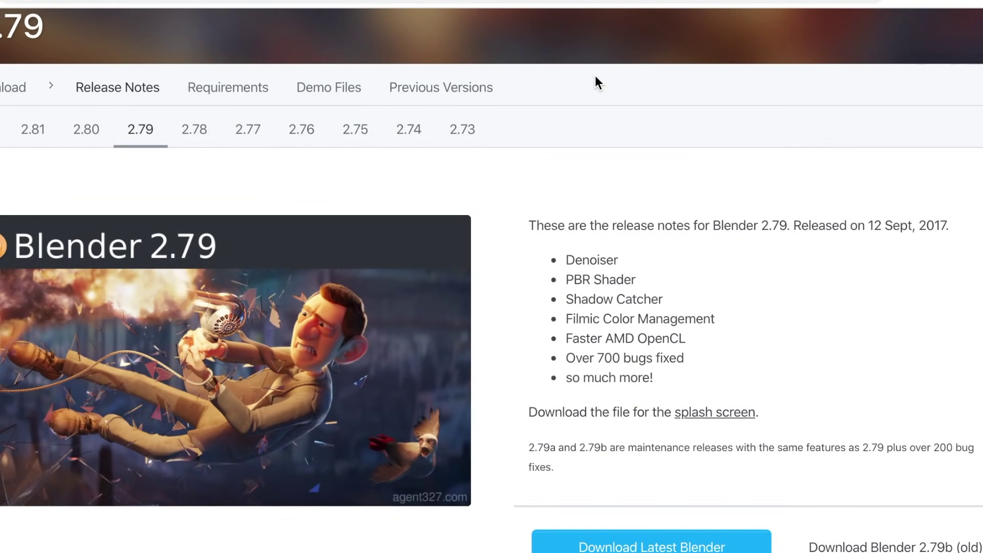
Open the 'Download Blender 2.79b (old)' listing from the release notes page.
scroll(595, 75, "down", 1)
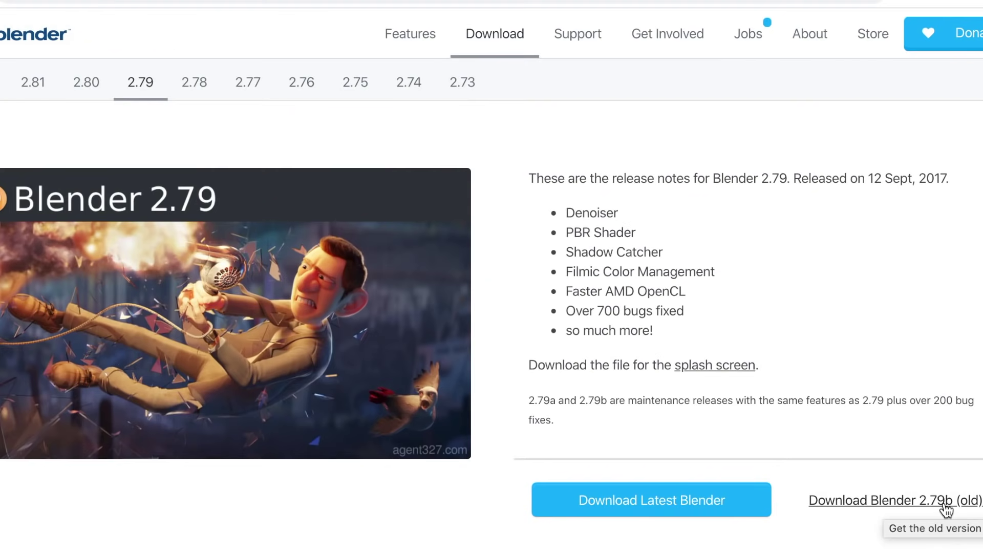
left_click(945, 504)
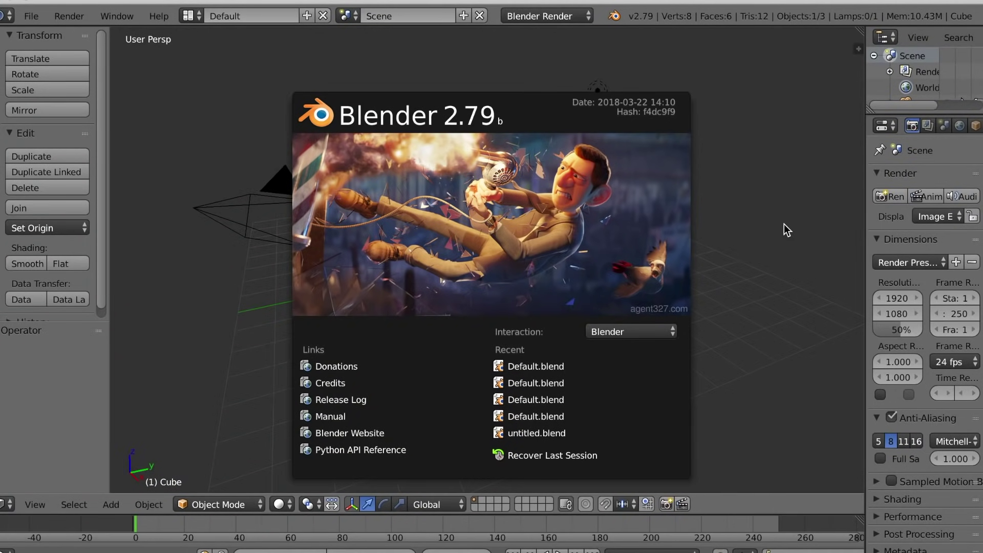
Dismiss the splash screen, delete the default cube, and set the render engine to Cycles.
left_click(784, 224)
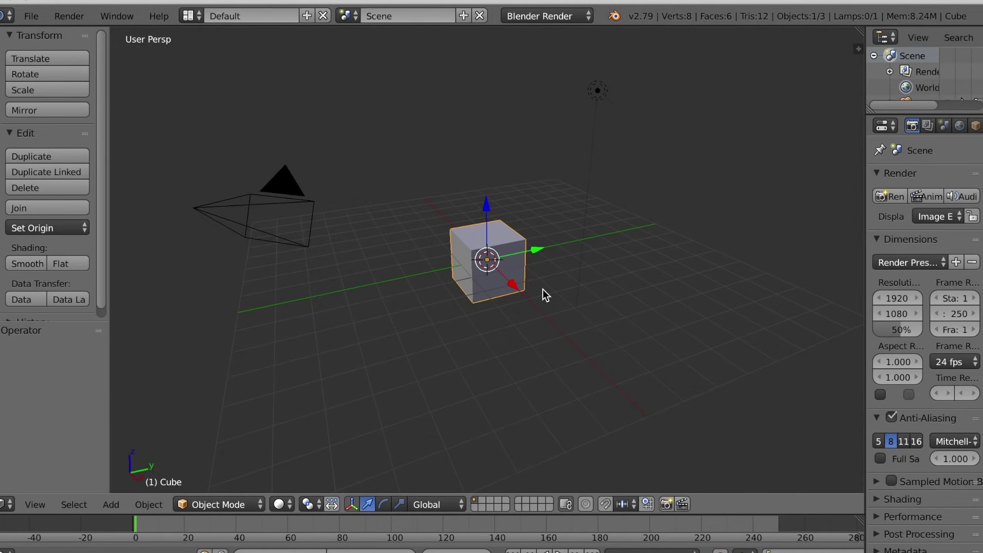
key("x")
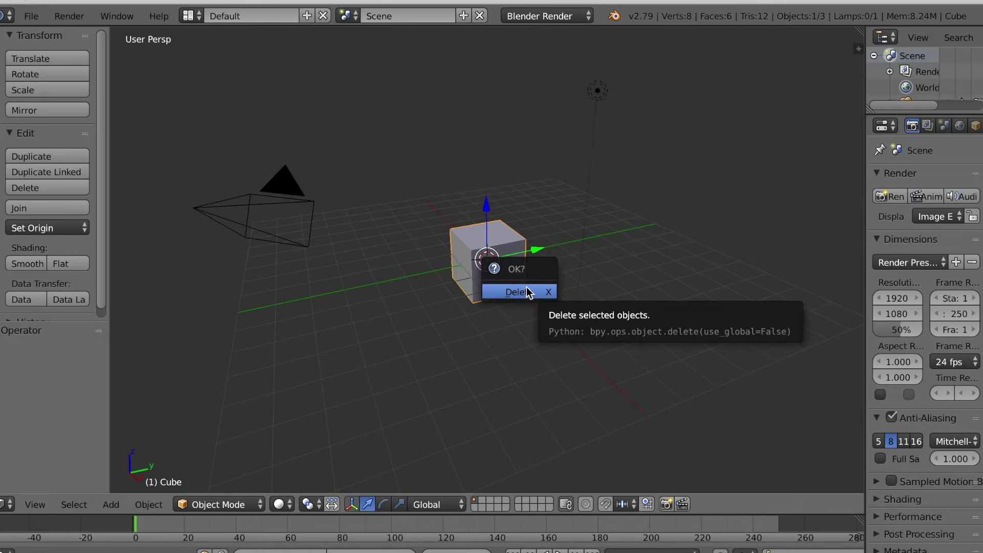
left_click(527, 288)
left_click(505, 20)
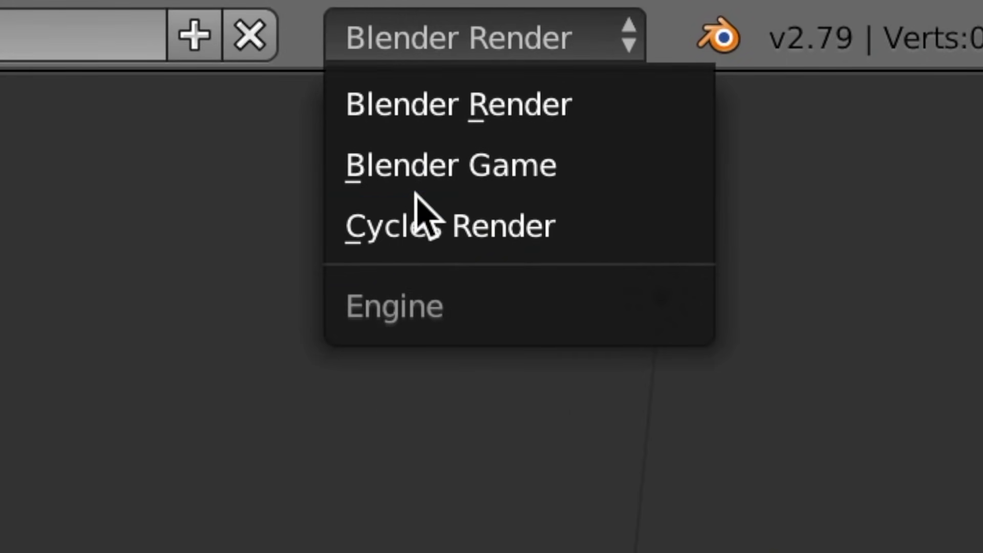
left_click(413, 202)
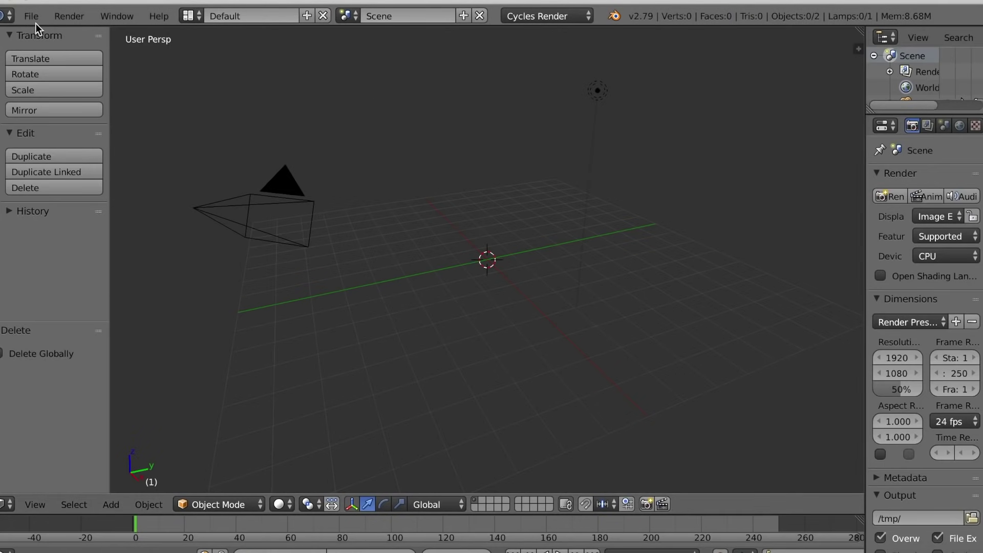
Import Animated.obj as a Wavefront OBJ and walk the view round to face the avatar.
left_click(29, 19)
mouse_move(118, 321)
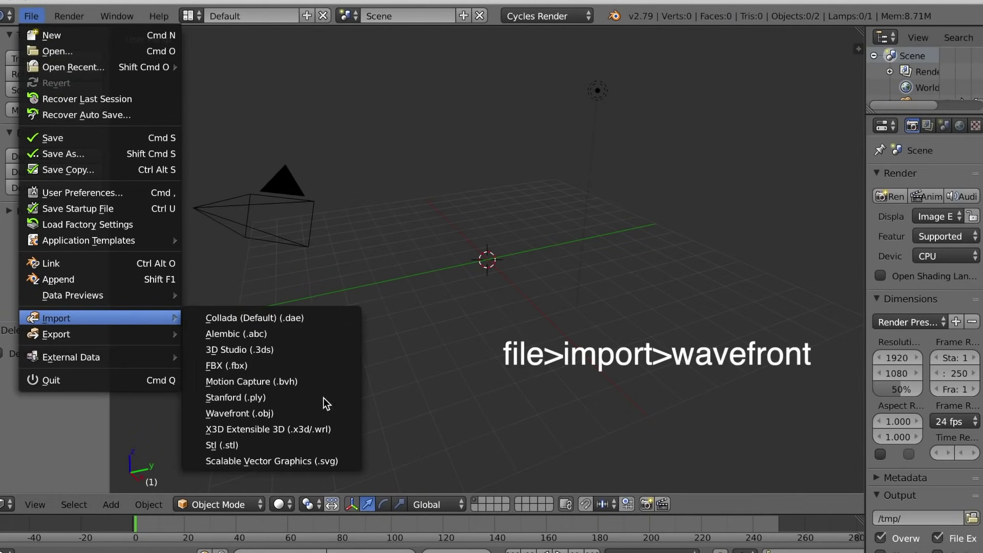
left_click(324, 414)
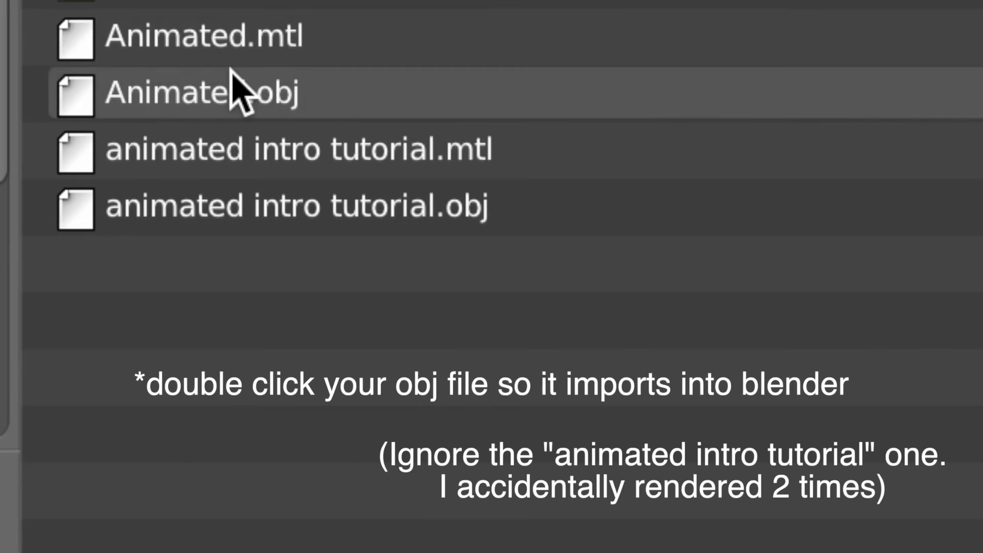
double_click(258, 92)
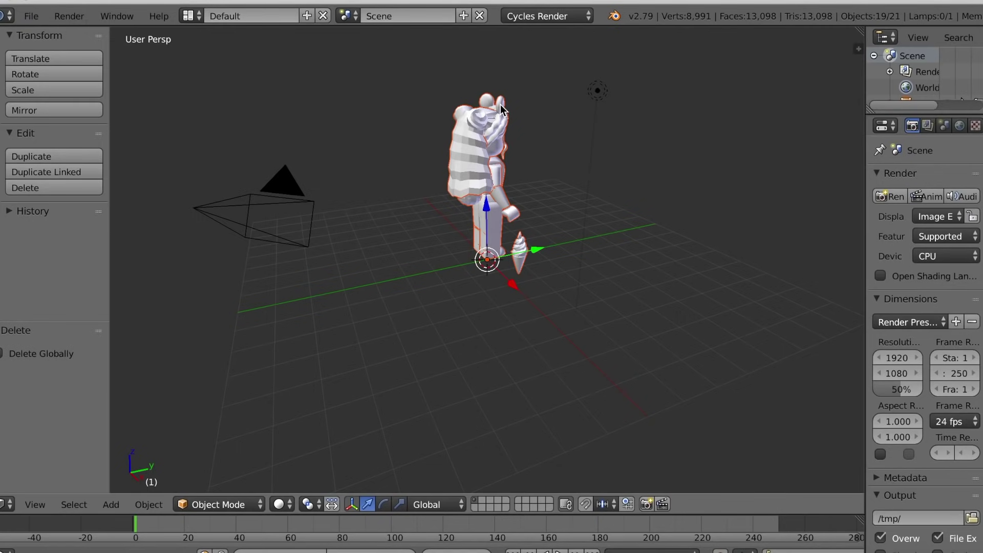
key("shift+f")
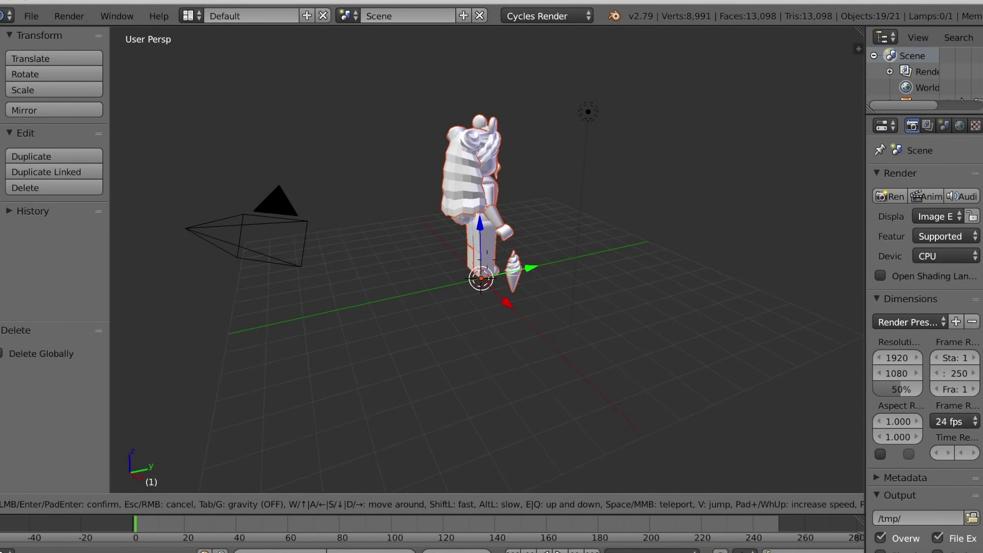
key("w")
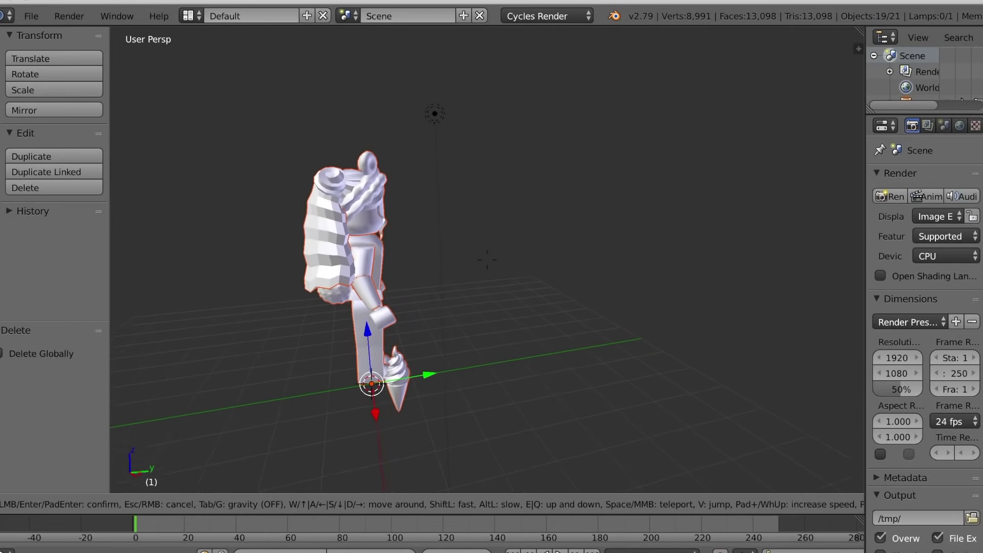
key("d")
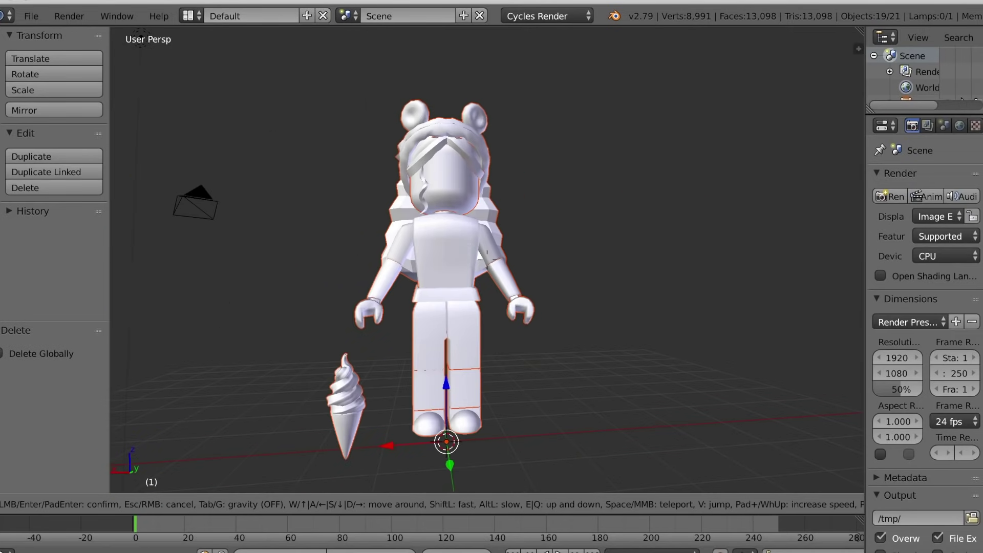
key("s")
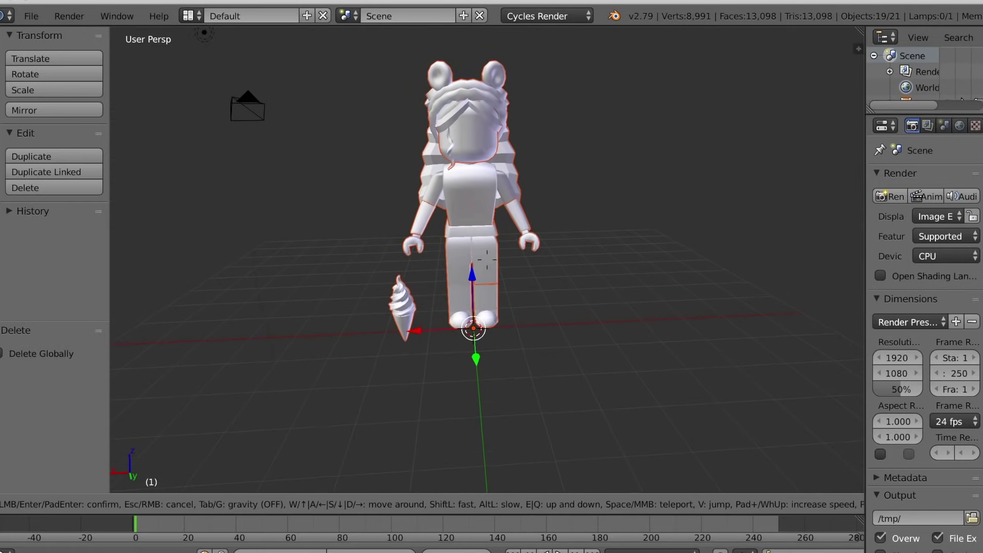
Exit walk mode and switch viewport shading to Material to show the avatar's colours.
left_click(487, 263)
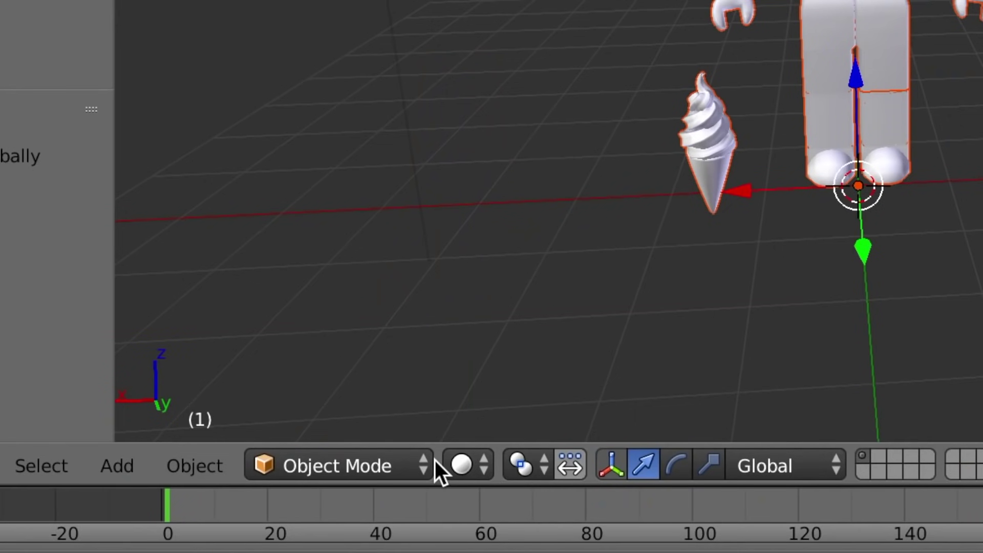
left_click(471, 469)
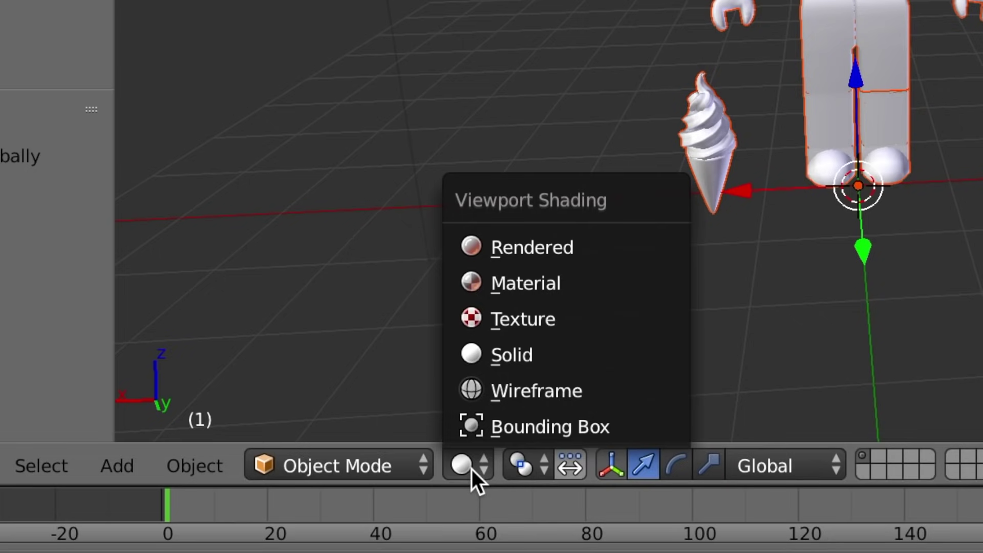
left_click(482, 286)
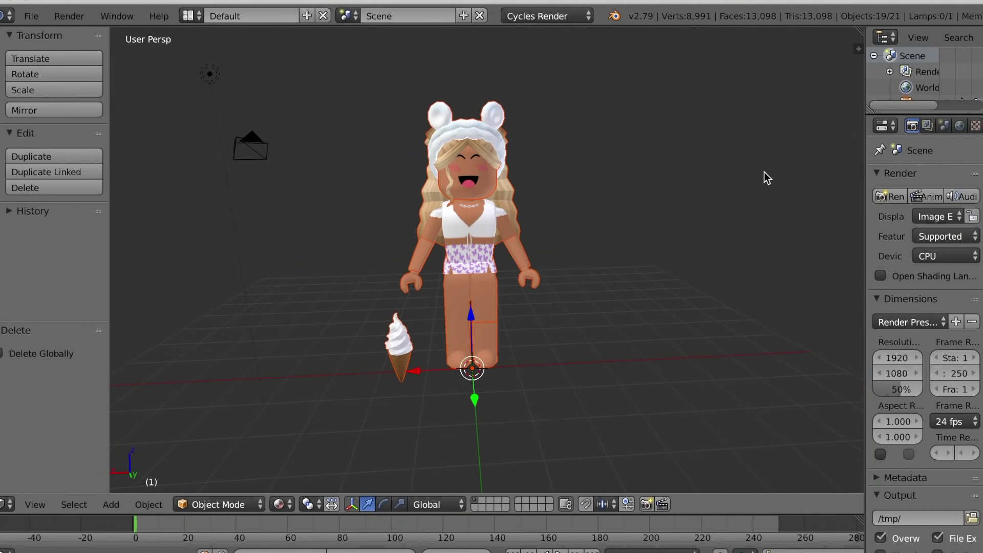
Set the render resolution scale to 100% and the output file format to AVI JPEG.
scroll(953, 274, "down", 4)
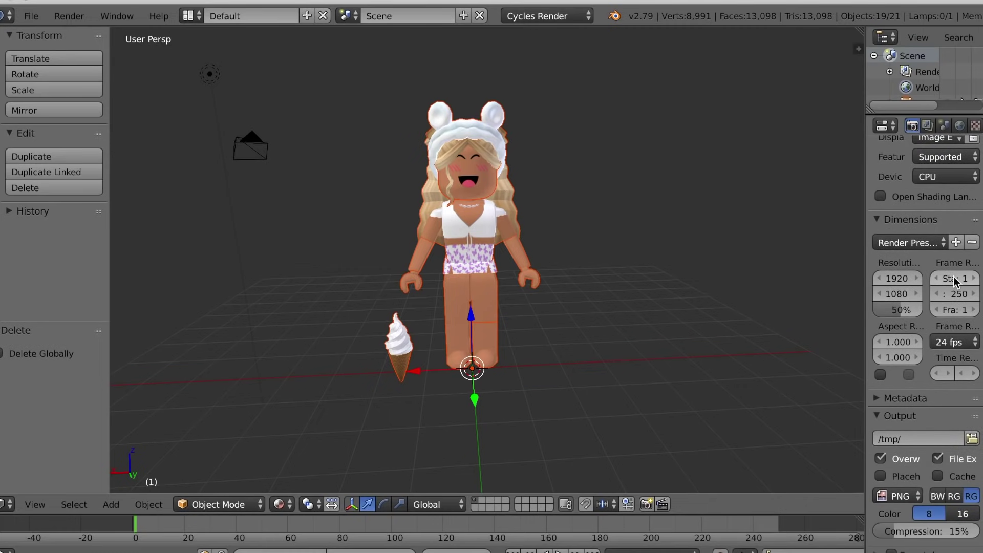
left_click_drag(888, 313, 914, 314)
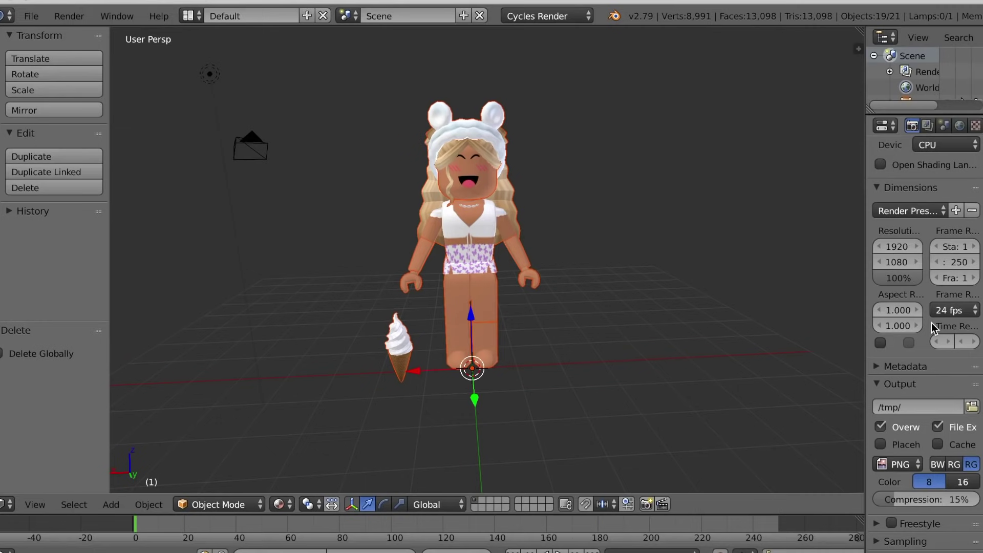
scroll(932, 322, "down", 6)
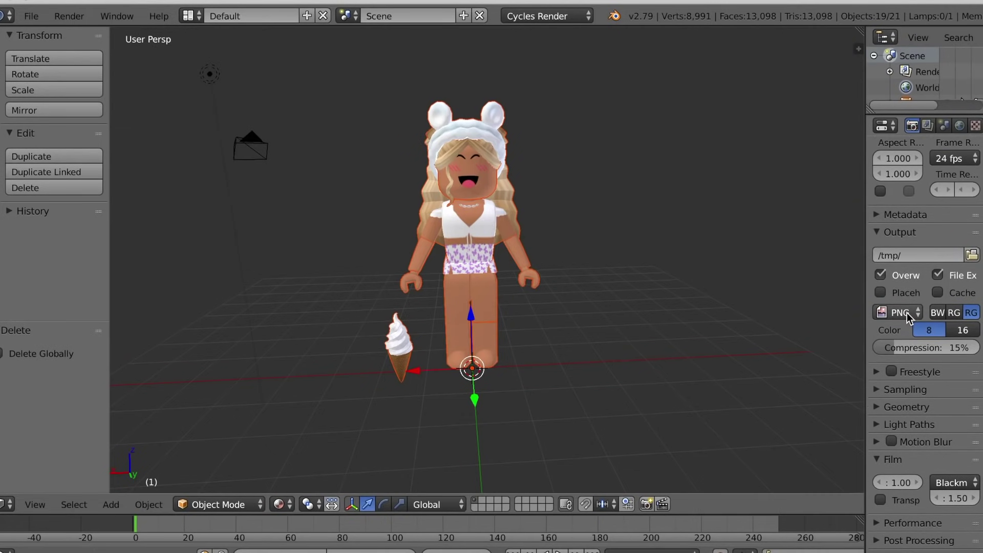
left_click(907, 313)
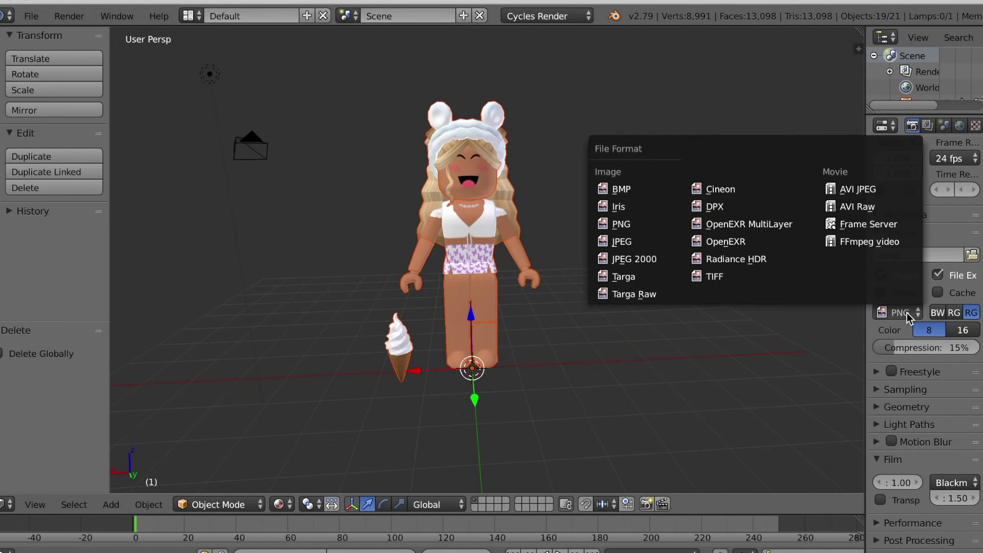
left_click(865, 189)
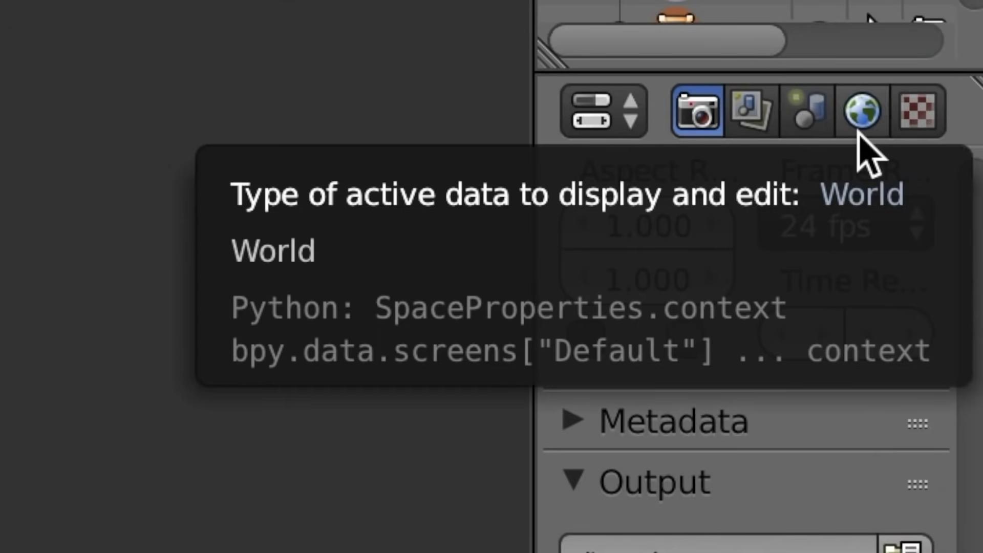
Enable ambient occlusion and set the world colour to light violet (R 0.847, G 0.399, B 1.000).
left_click(959, 131)
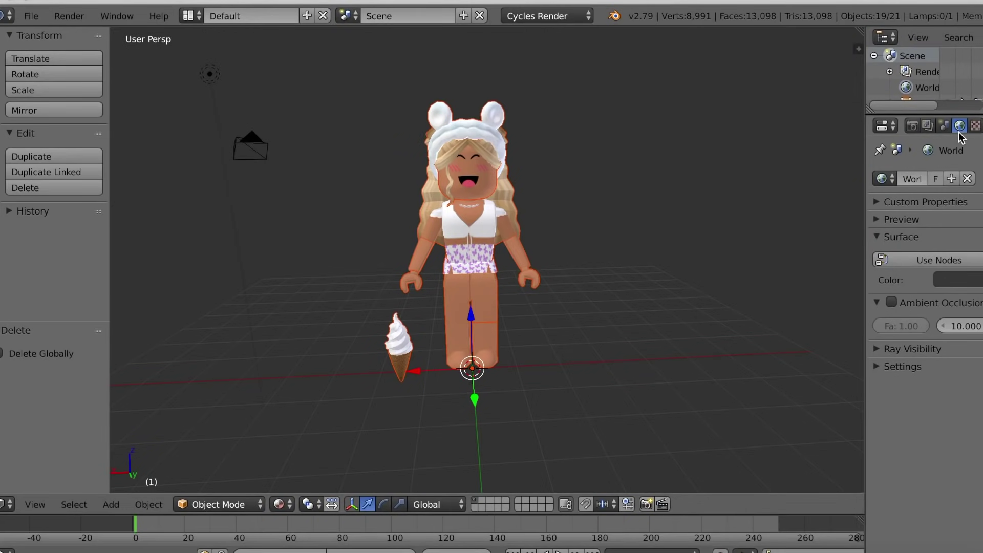
left_click(891, 306)
left_click(942, 282)
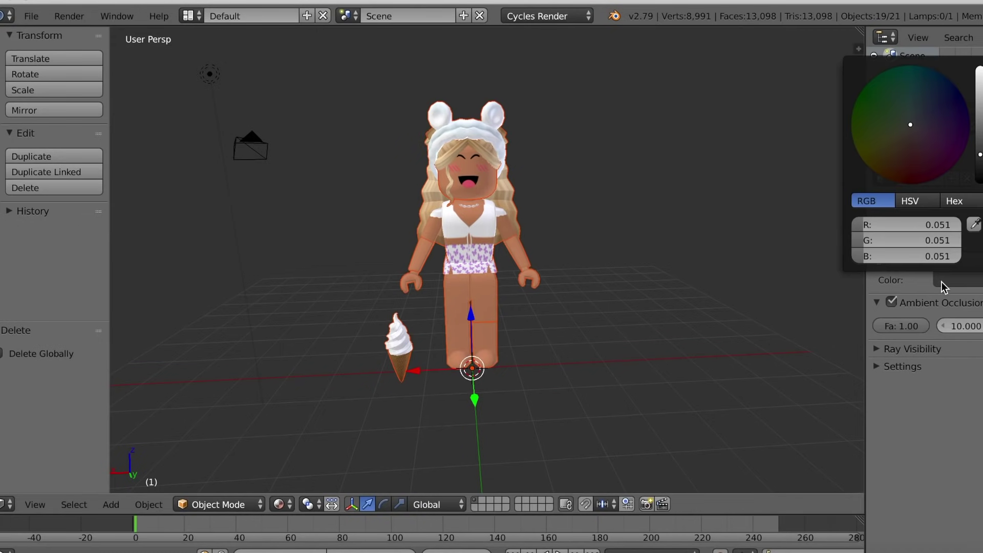
left_click(980, 98)
left_click_drag(980, 93, 980, 67)
left_click(922, 139)
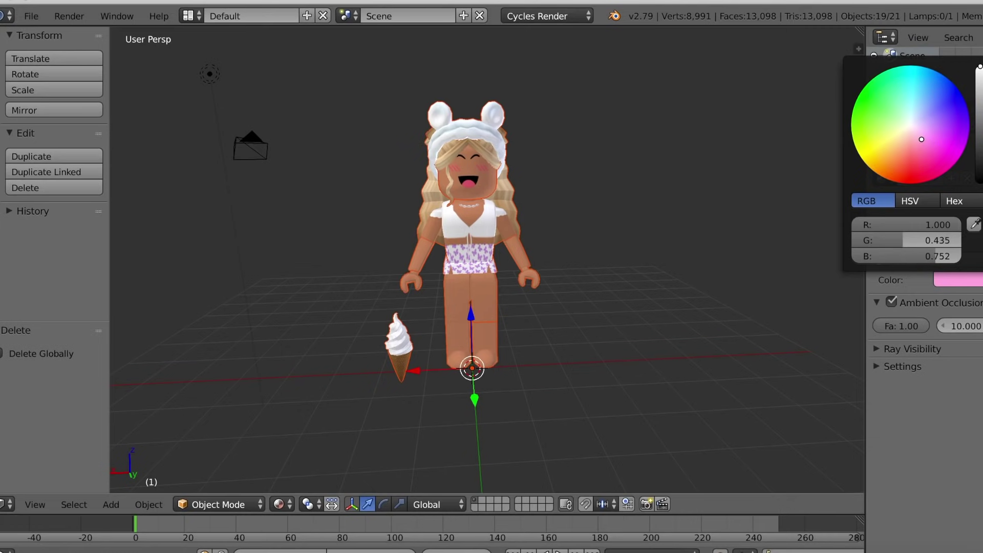
left_click_drag(922, 140, 929, 130)
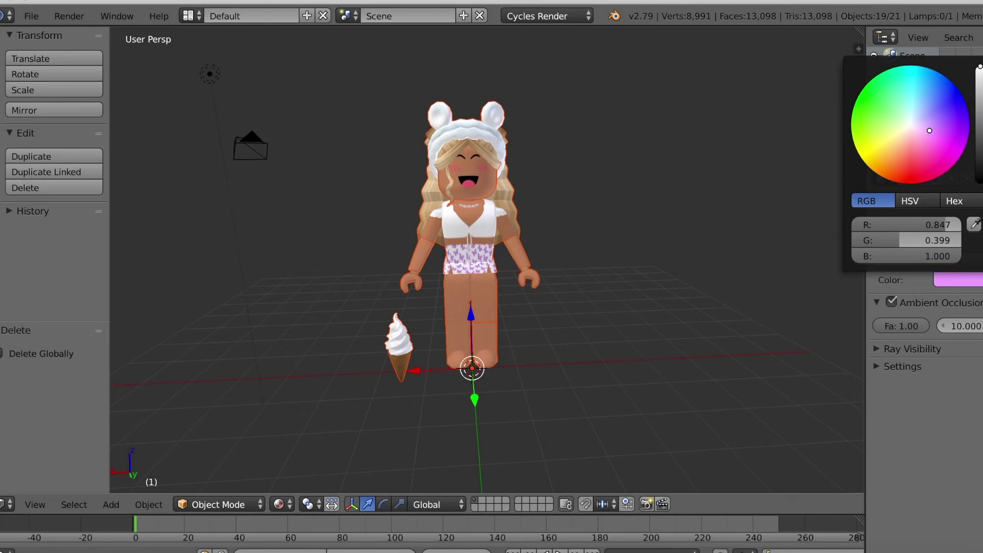
left_click_drag(944, 225, 917, 224)
Preview the scene in Rendered shading, then return the viewport to Material shading.
left_click(279, 505)
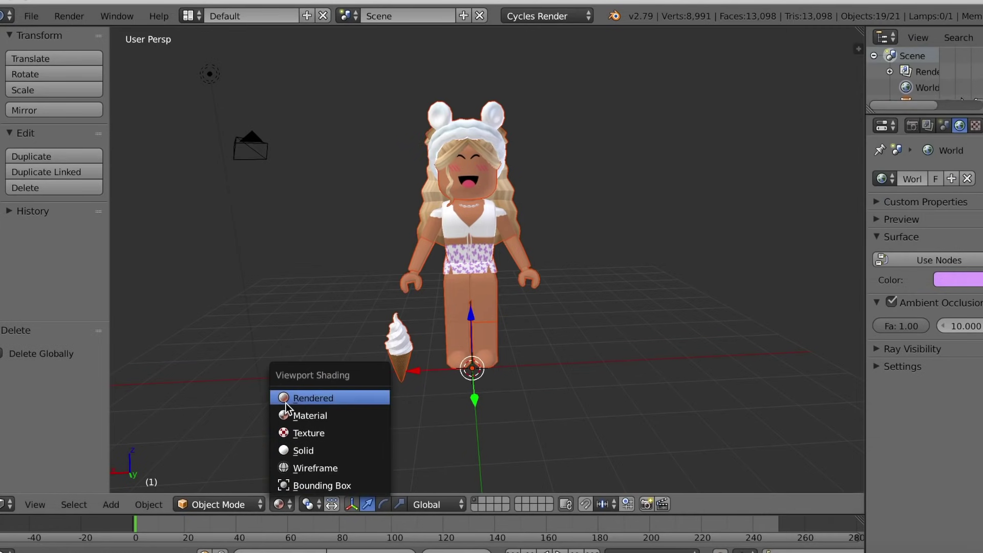
left_click(286, 399)
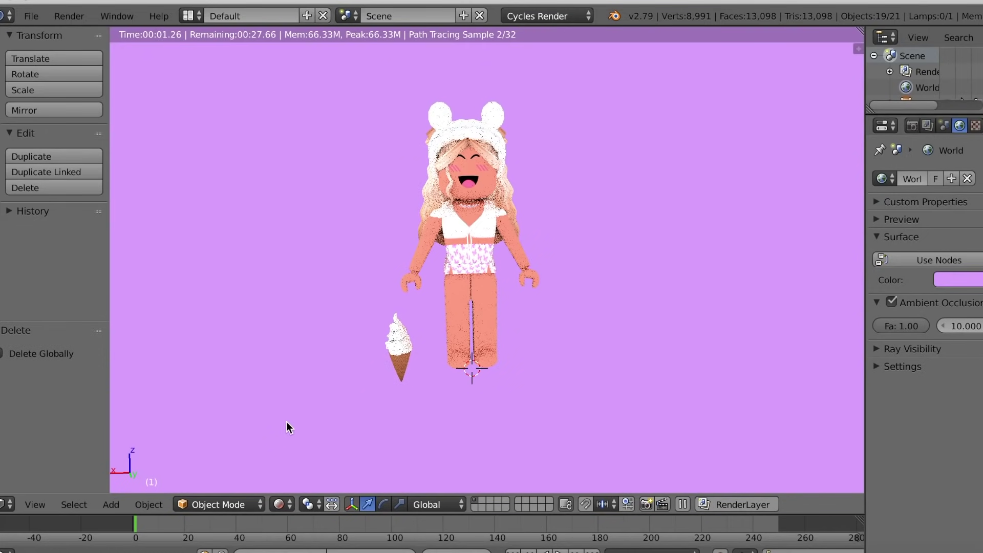
left_click(281, 500)
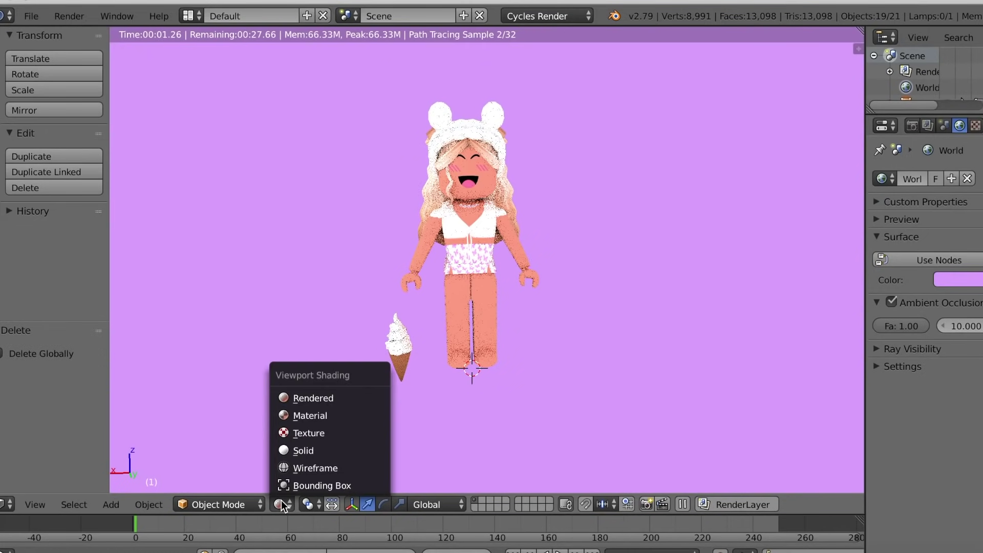
left_click(290, 410)
Select the lamp, nudge it along Y, then scale it to 0.935 and undo the resize.
right_click(208, 76)
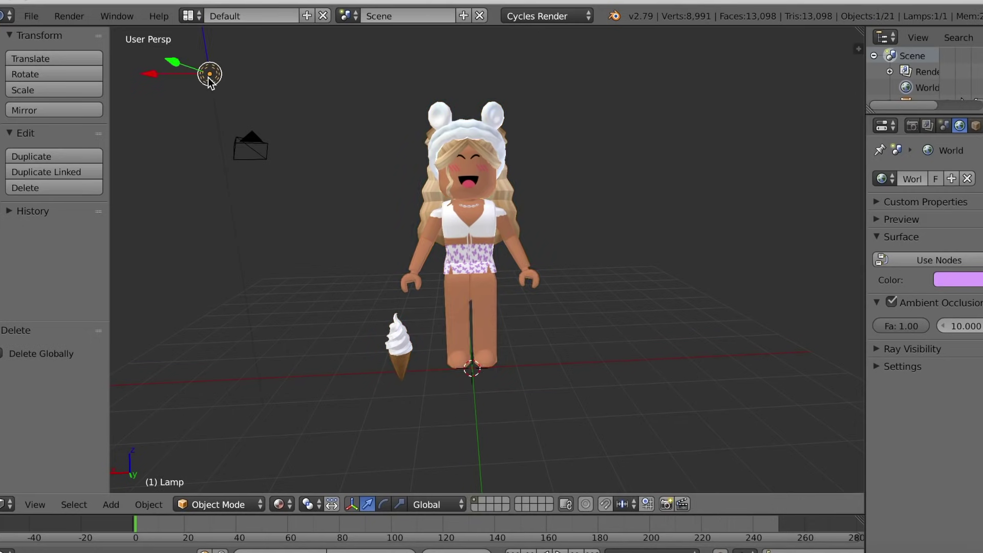
scroll(253, 250, "down", 2)
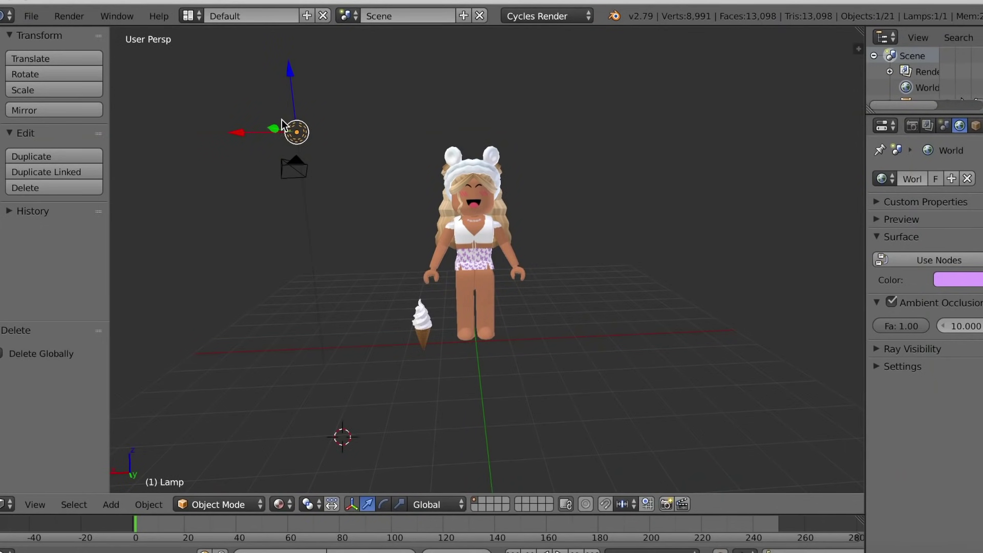
left_click_drag(282, 120, 285, 101)
left_click(383, 504)
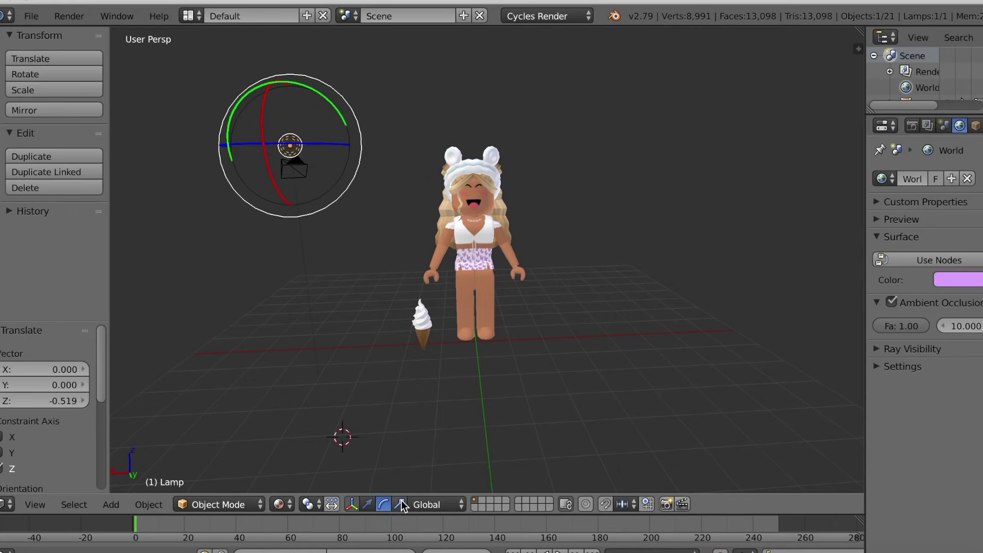
left_click(402, 504)
left_click_drag(285, 81, 284, 79)
left_click_drag(262, 485, 285, 86)
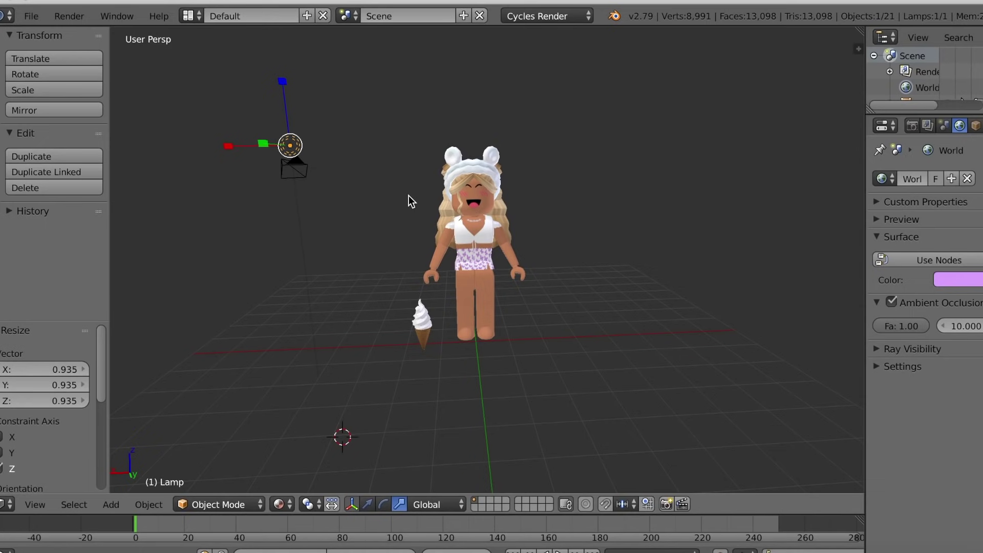
key("ctrl+z")
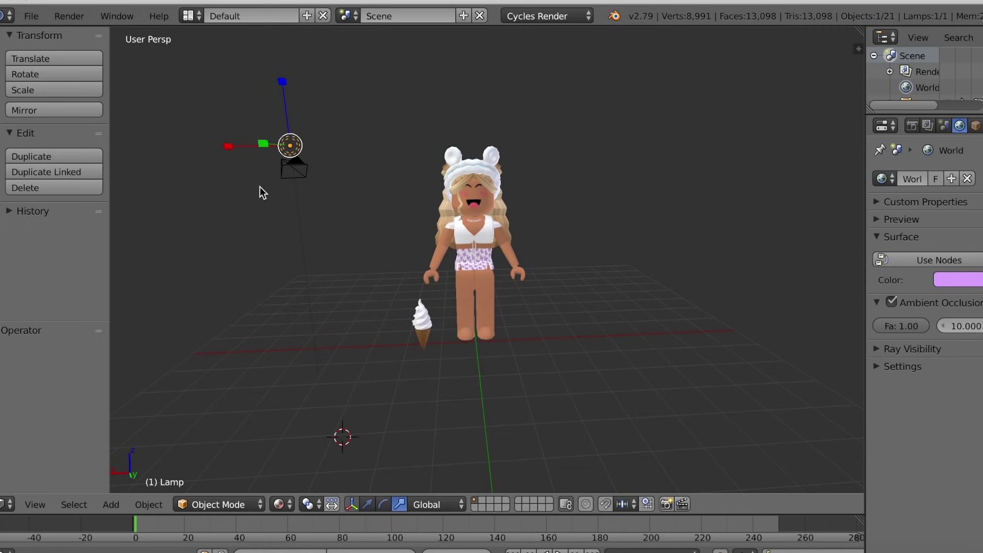
Move the lamp right along X, back along Y and down along Z beside the avatar.
left_click(367, 504)
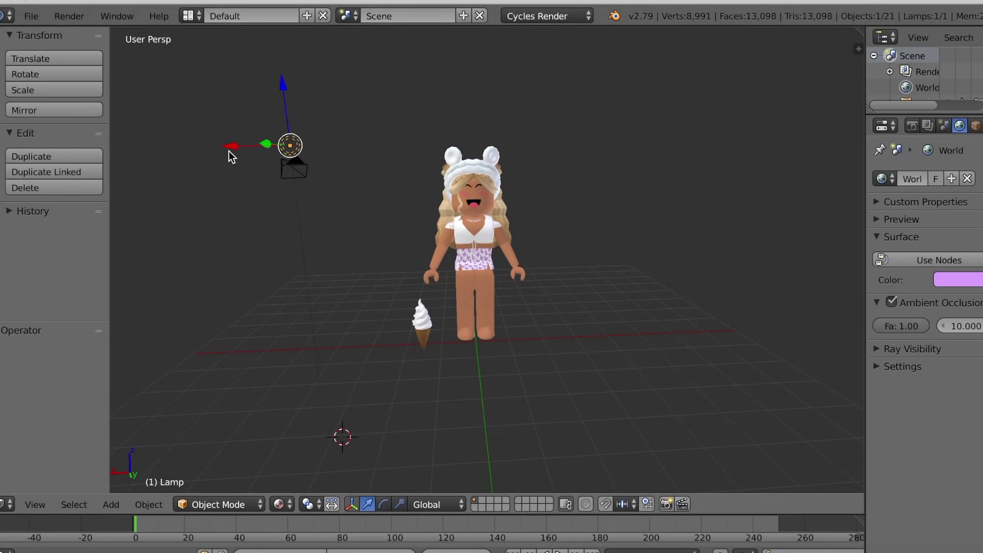
left_click_drag(228, 151, 469, 152)
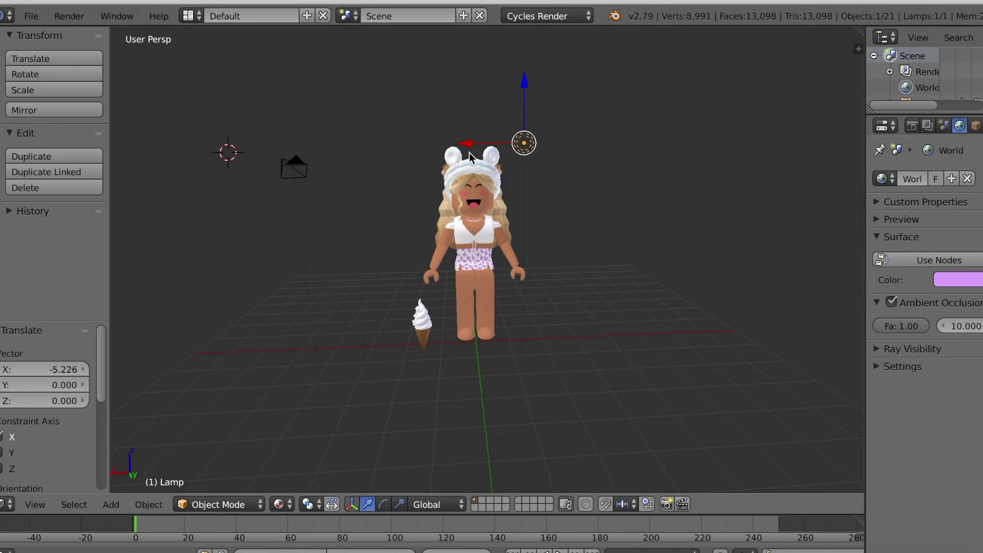
key("shift+f")
key("Escape")
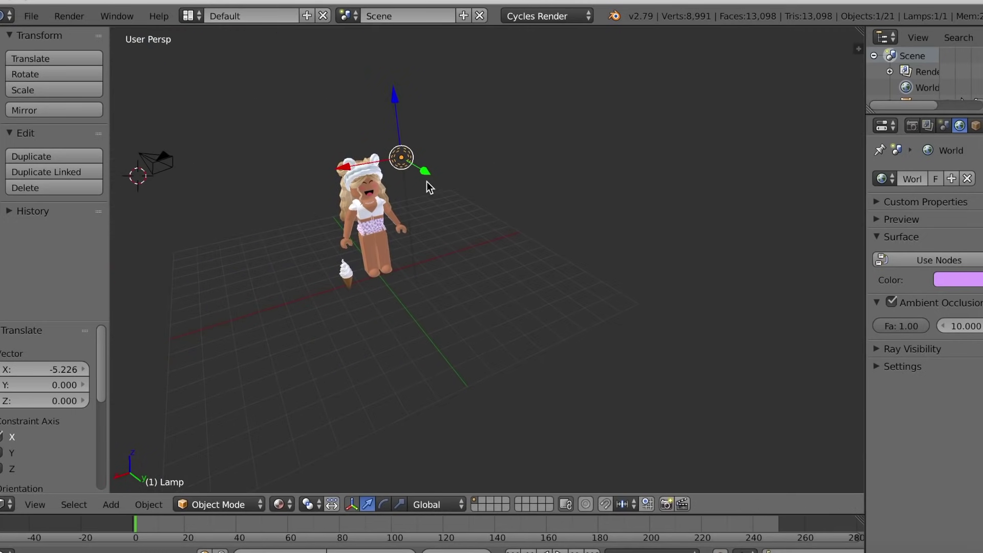
left_click_drag(428, 182, 517, 256)
left_click_drag(492, 180, 496, 215)
key("shift+f")
left_click(487, 260)
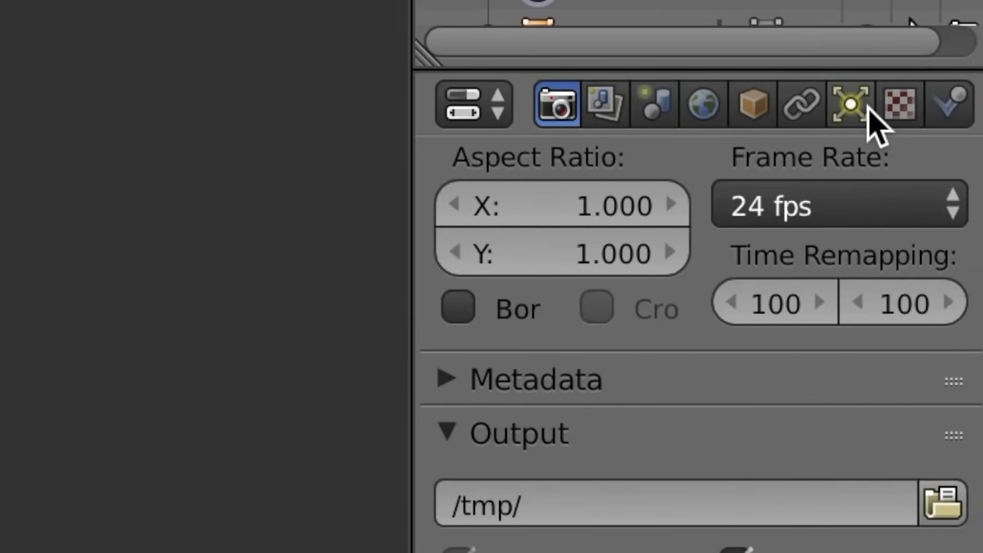
Turn the lamp into a Sun light and rotate it to aim at the character.
left_click(944, 126)
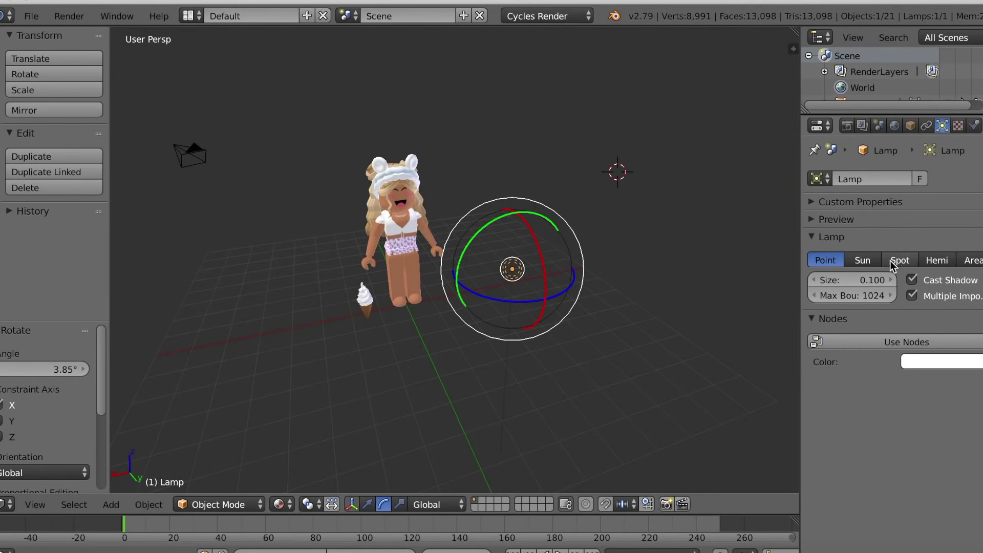
left_click(865, 259)
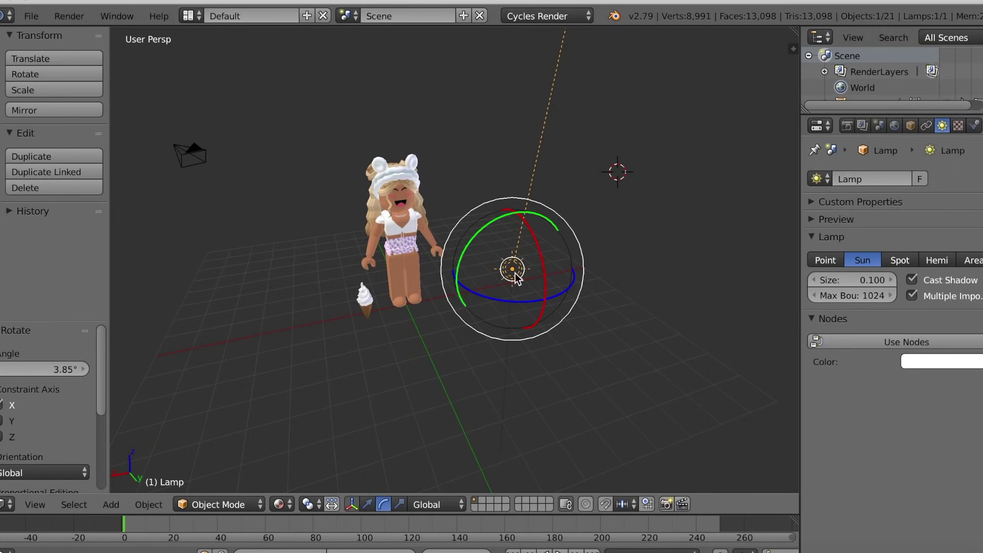
left_click_drag(527, 221, 496, 195)
left_click_drag(486, 307, 510, 307)
left_click_drag(528, 222, 534, 232)
left_click_drag(496, 293, 493, 301)
Walk the view closer and switch viewport shading to Rendered.
key("shift+f")
key("w")
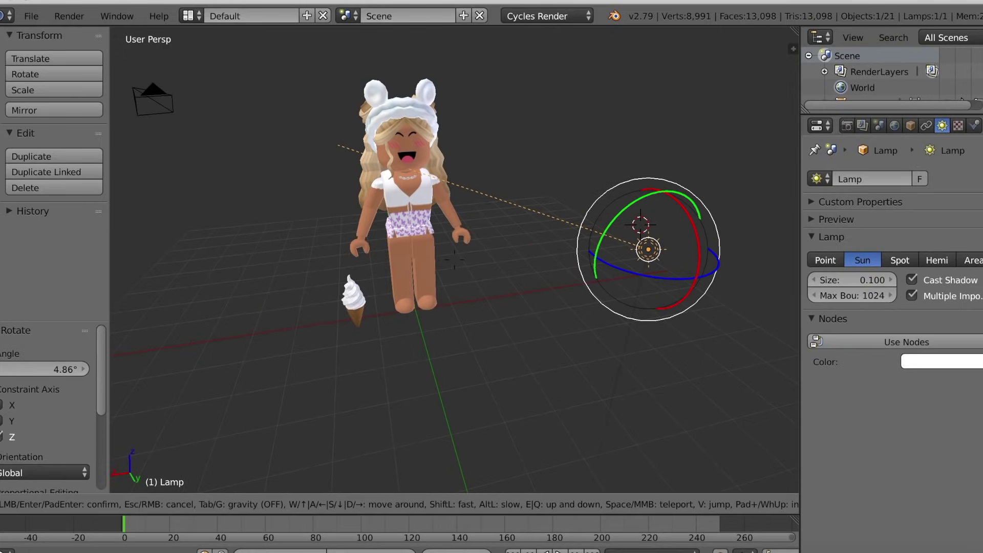
key("d")
left_click(291, 436)
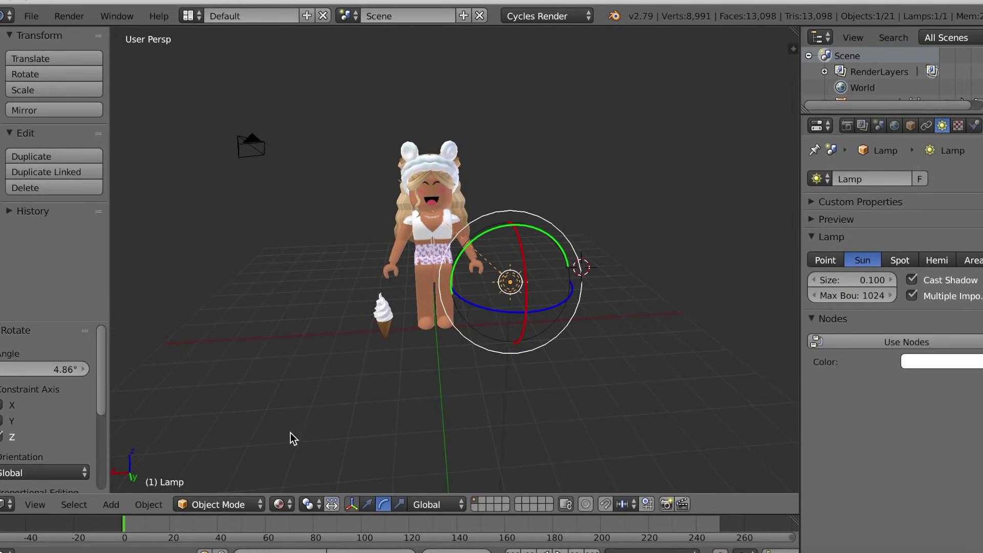
left_click(281, 503)
left_click(302, 392)
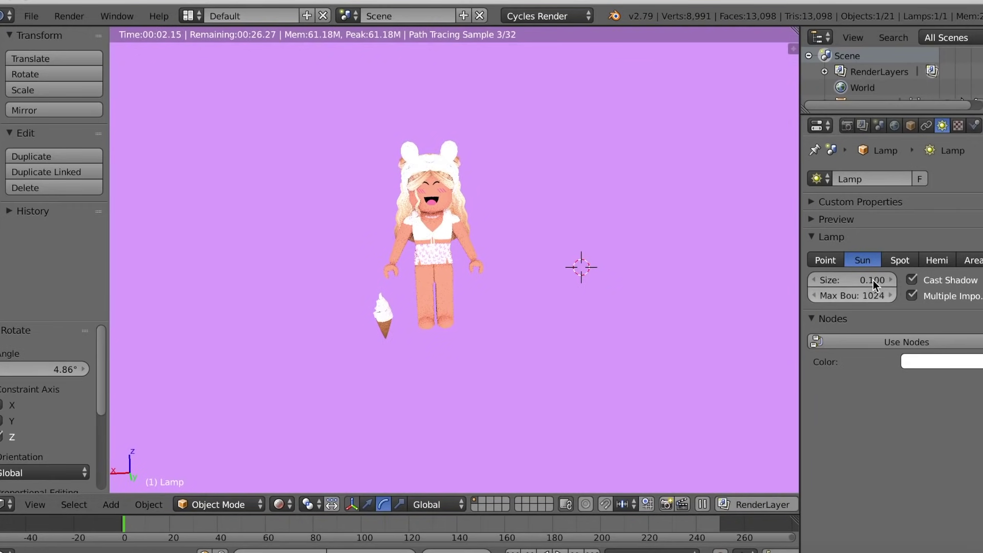
Tint the sun lamp's colour pink.
left_click(924, 362)
left_click_drag(910, 206, 934, 222)
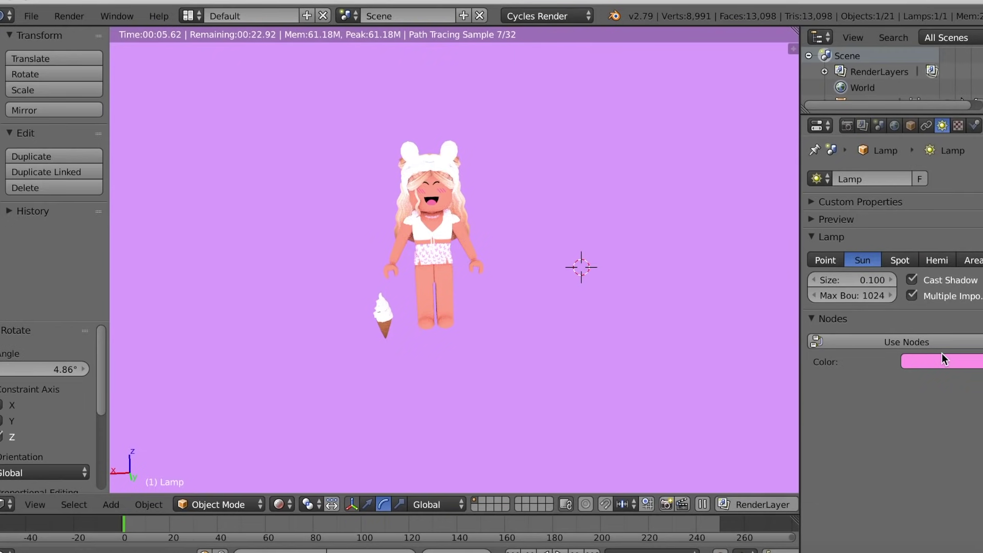
left_click(912, 364)
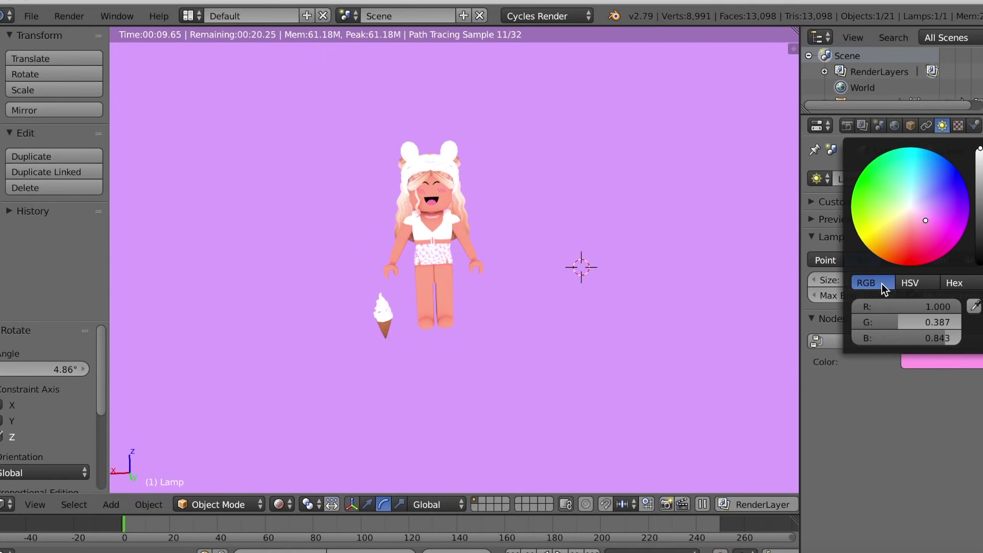
Set the world background colour to a light lilac and return to Material preview shading.
left_click(893, 126)
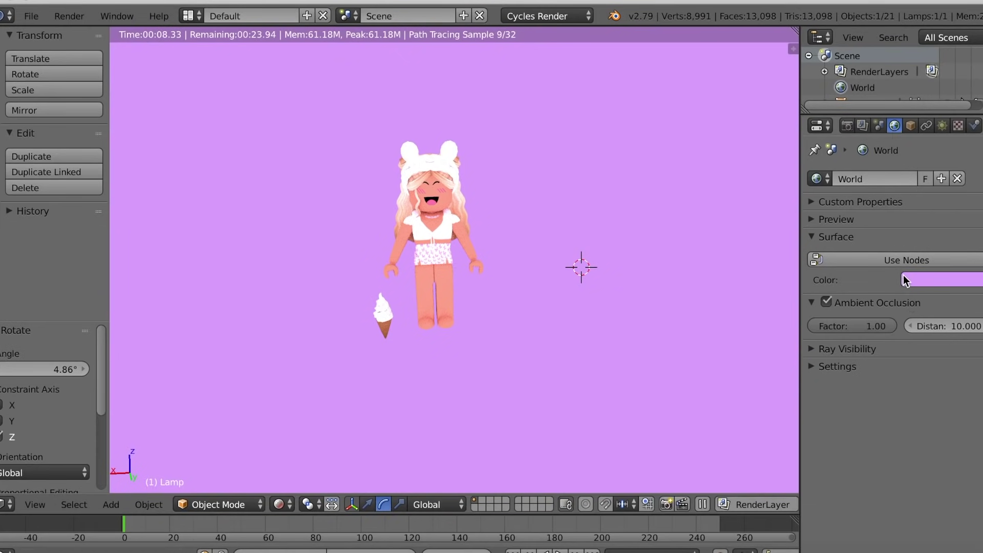
left_click(924, 278)
mouse_move(920, 123)
left_mouse_down()
mouse_move(919, 135)
mouse_move(929, 131)
left_mouse_up()
left_click(279, 504)
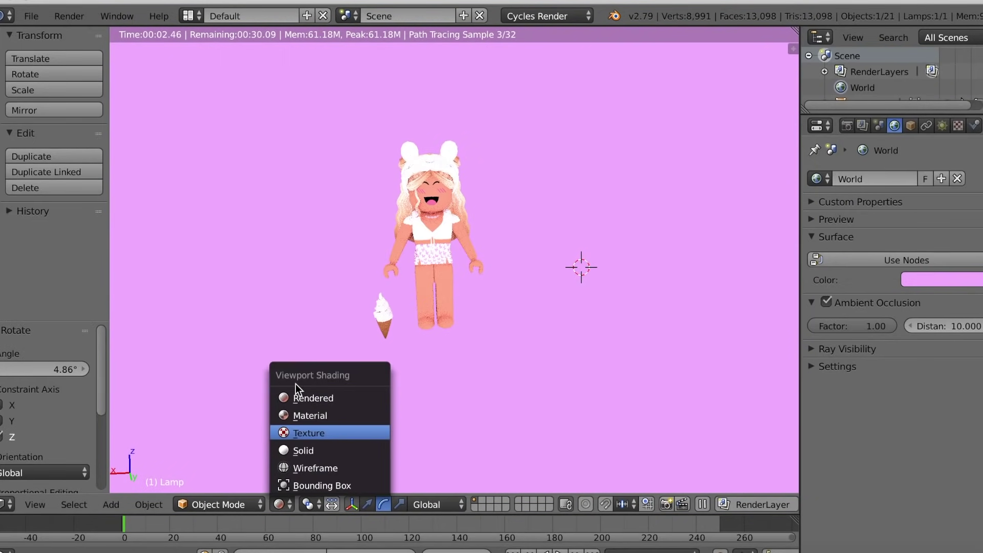
left_click(300, 414)
Select the left arm and its hand and rotate them about 60° forward.
right_click(434, 309)
scroll(486, 207, "up", 3)
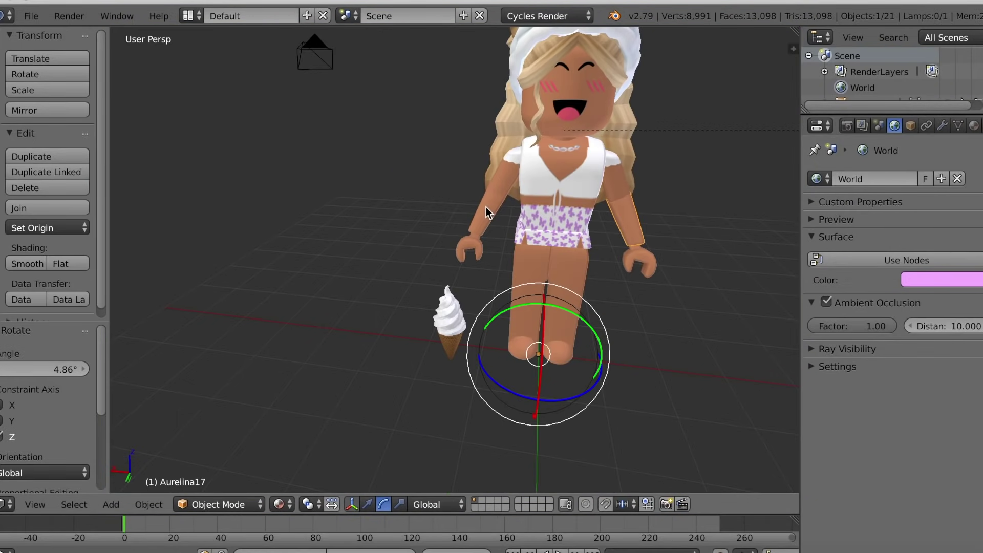
right_click(484, 208)
left_click(465, 240, "shift")
key("r")
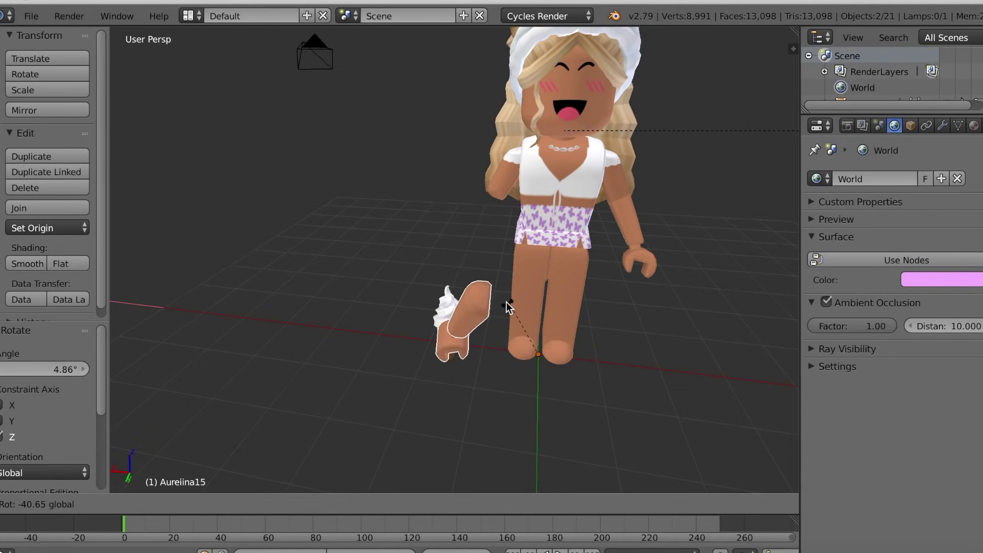
left_click(610, 324)
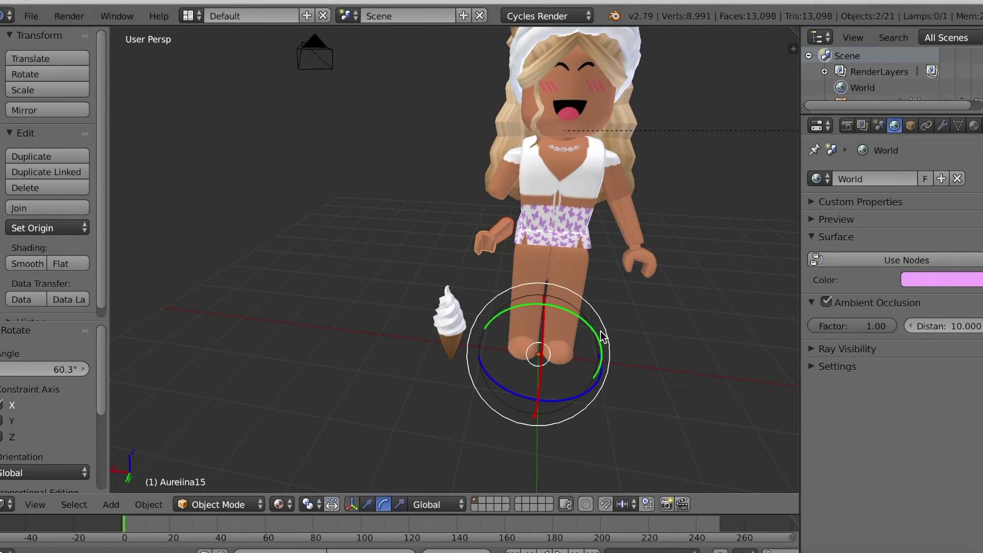
left_click_drag(505, 390, 435, 461)
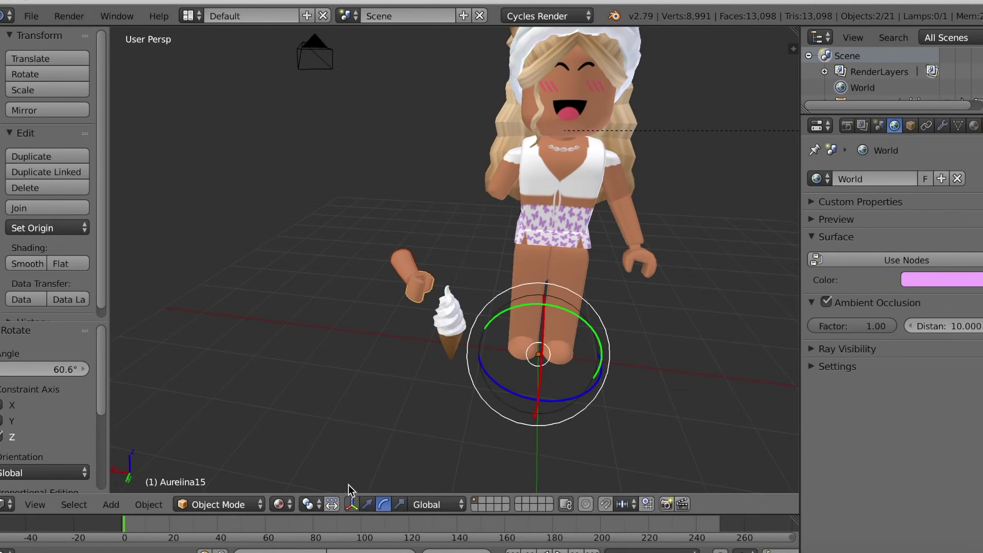
Move the arm and hand along X, Y and Z so they reach out in front of her body.
left_click(368, 504)
left_click_drag(463, 346, 579, 359)
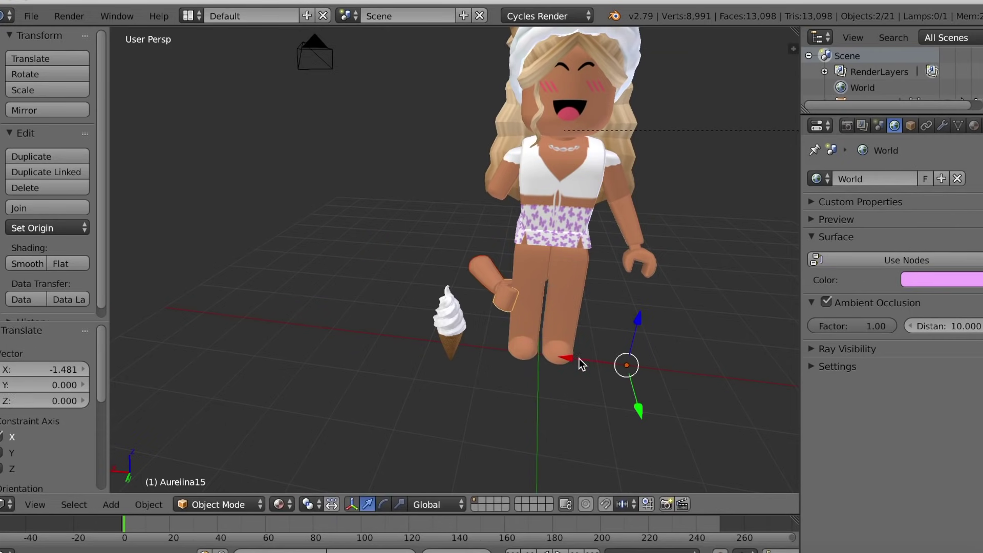
left_click_drag(640, 405, 659, 453)
left_click_drag(658, 368, 640, 260)
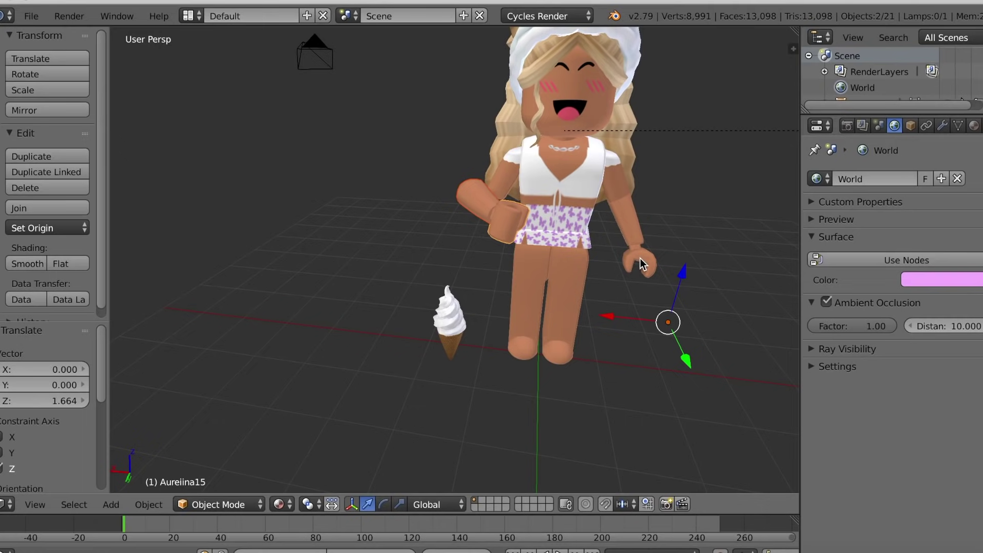
middle_click_drag(640, 258, 508, 179)
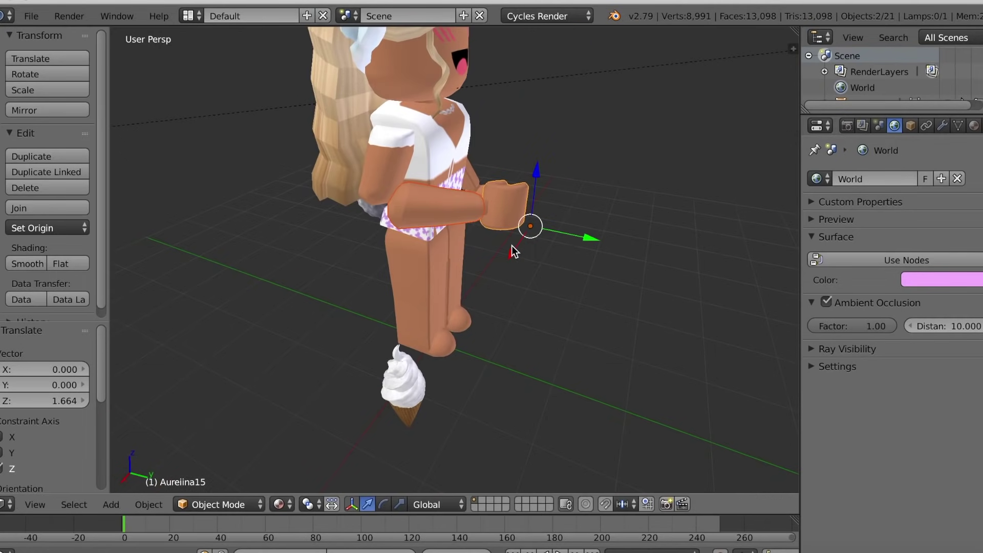
left_click_drag(511, 244, 490, 244)
left_click_drag(505, 153, 510, 160)
left_click_drag(491, 238, 490, 237)
key("shift+f")
key("s")
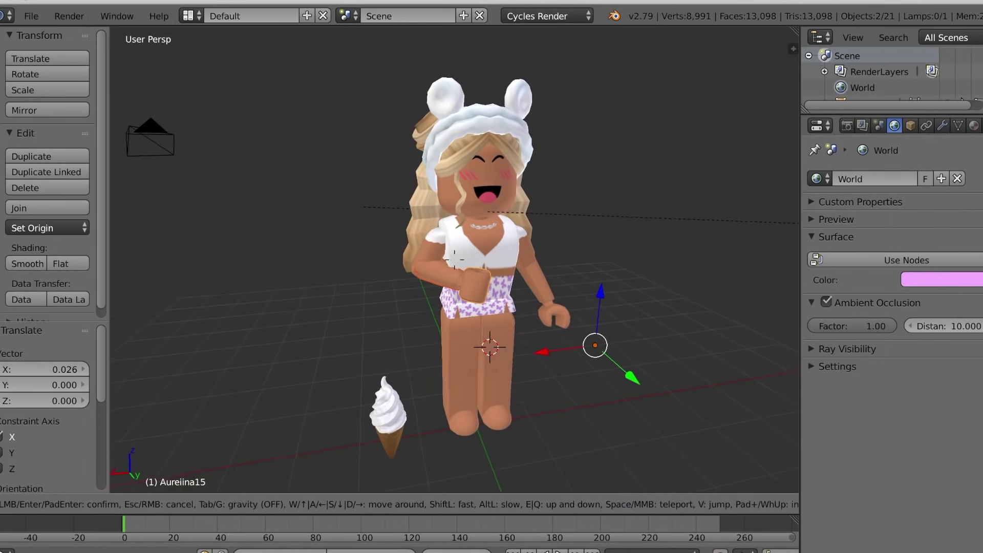
left_click(399, 412)
Move the ice cream cone along X, Z and Y into the character's hand.
right_click(370, 416)
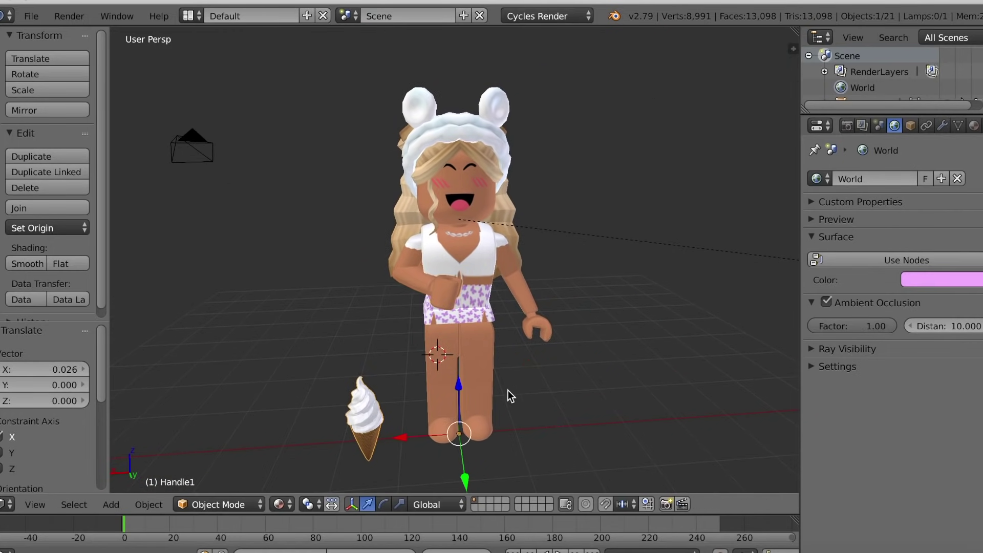
left_click_drag(402, 444, 474, 412)
key("g")
key("z")
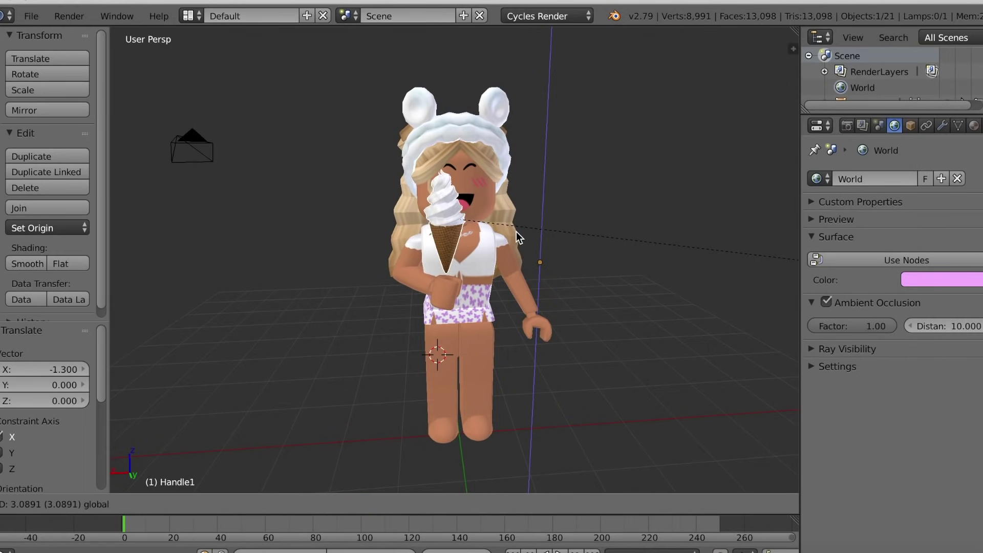
left_click(527, 271)
scroll(527, 270, "up", 5)
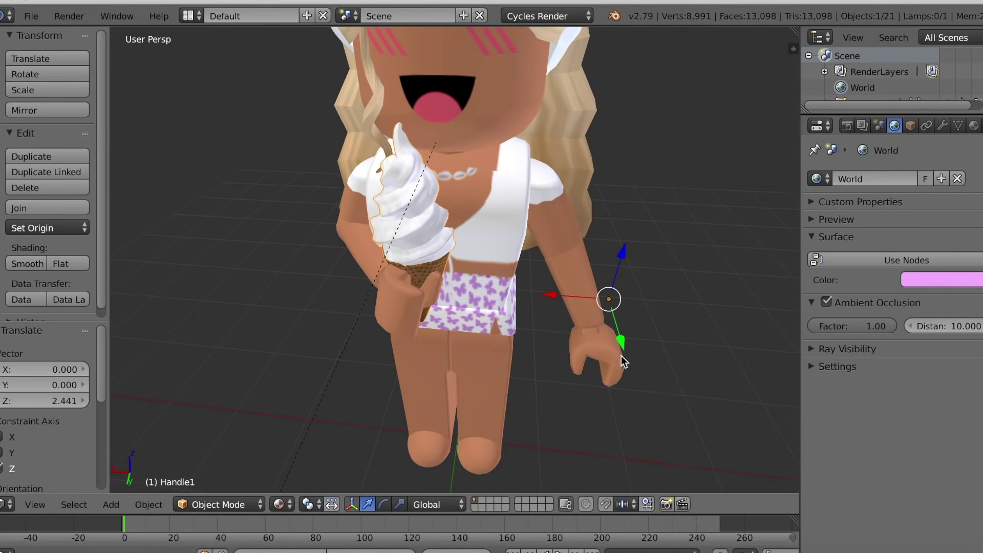
left_click_drag(620, 336, 629, 354)
left_click_drag(626, 277, 627, 271)
Tilt the cone by −7.74° about the Y axis.
key("shift+f")
key("w")
key("s")
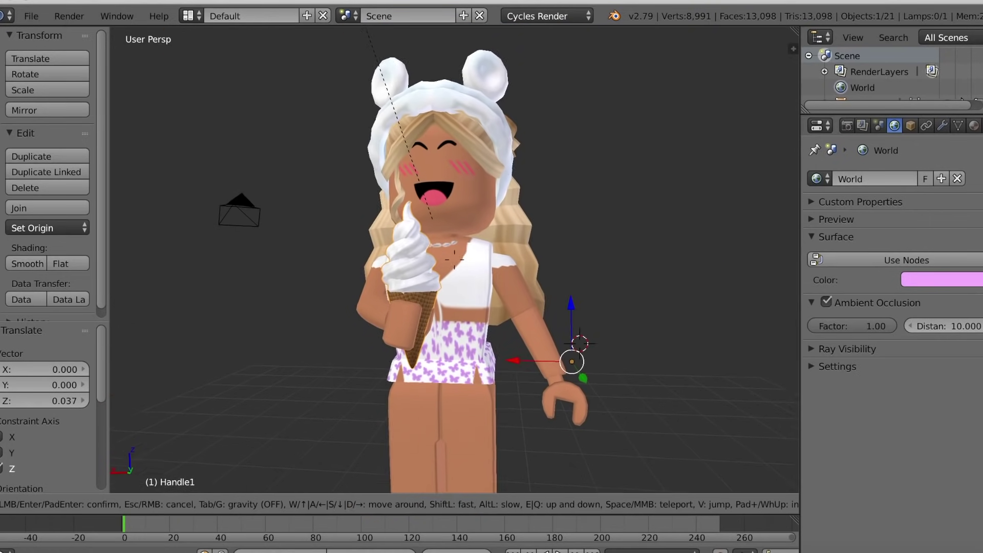
left_click(454, 260)
left_click(385, 504)
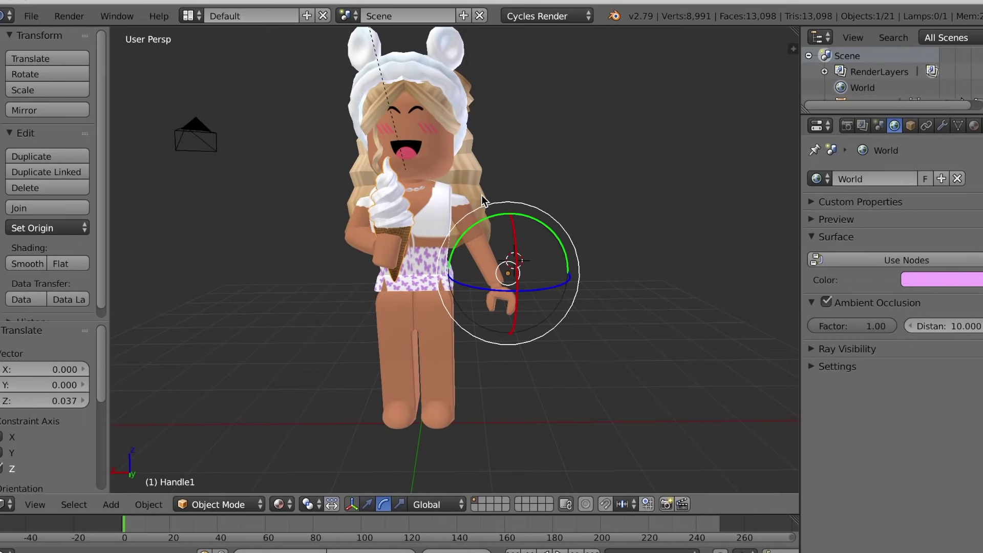
left_click_drag(490, 222, 506, 229)
Select the free hand and rotate it, including around the vertical Z axis.
left_click(368, 504)
key("s")
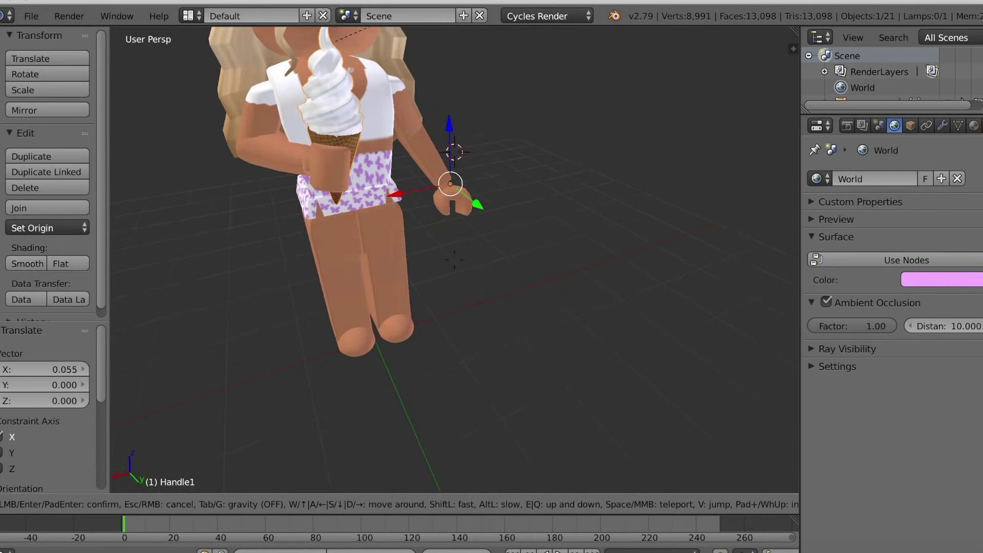
left_click(506, 220)
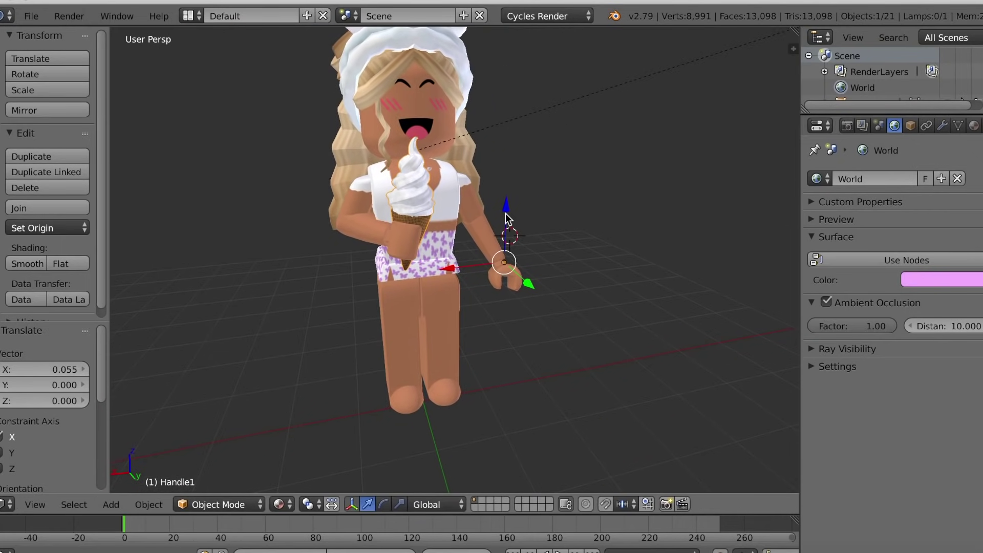
right_click(478, 226)
right_click(511, 278, "shift")
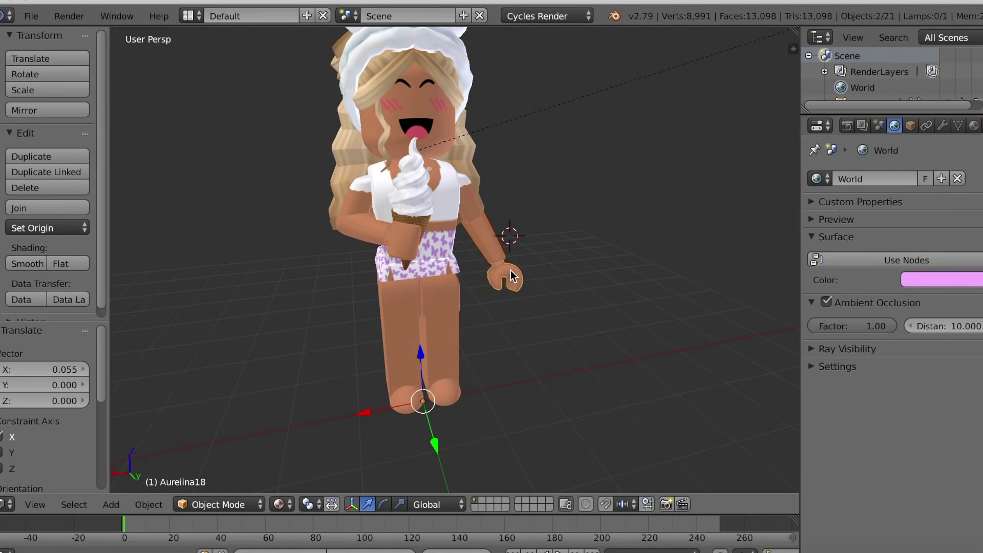
left_click(384, 505)
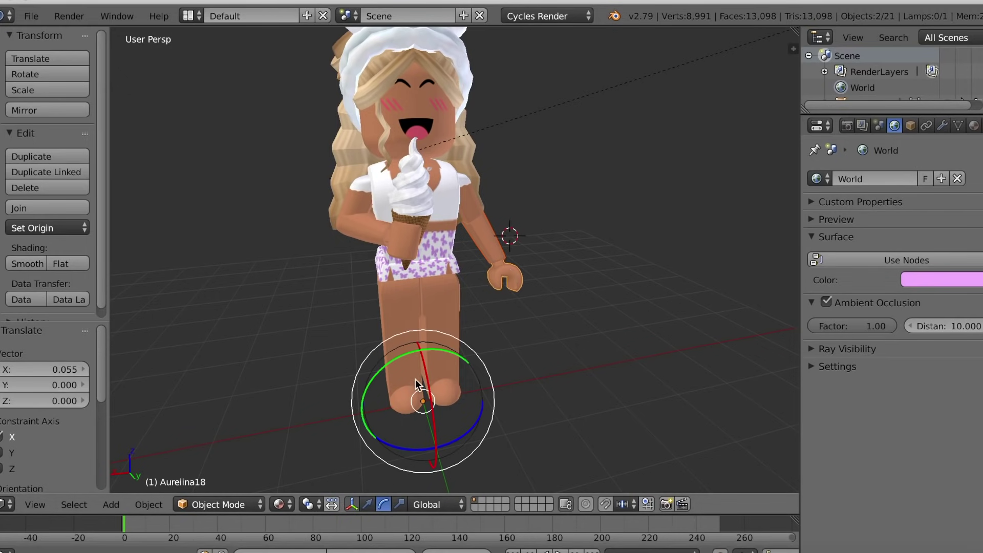
key("r")
left_click(365, 336)
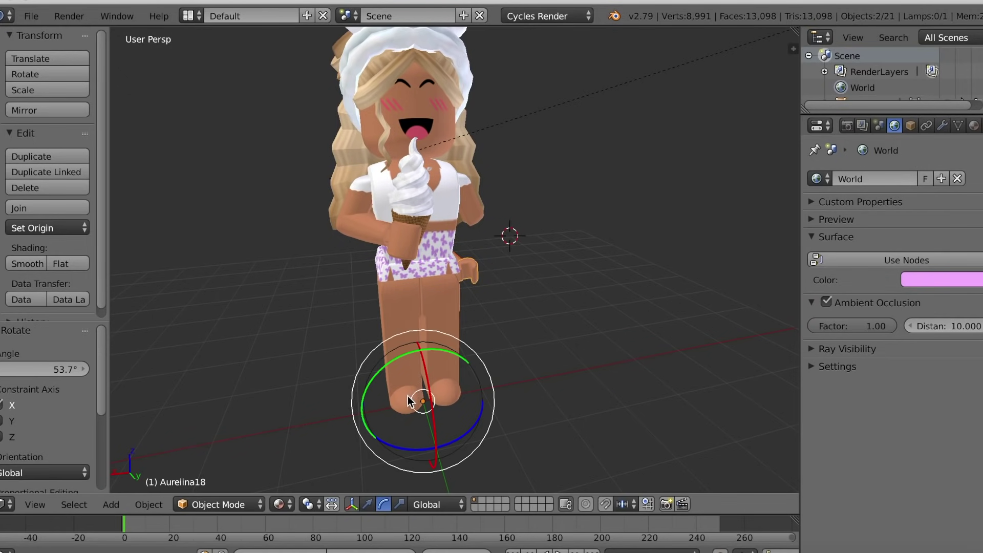
left_click_drag(401, 440, 299, 426)
Move the hand along Y, Z and X so it rests beside the cone at her waist.
left_click(368, 504)
left_click(334, 444)
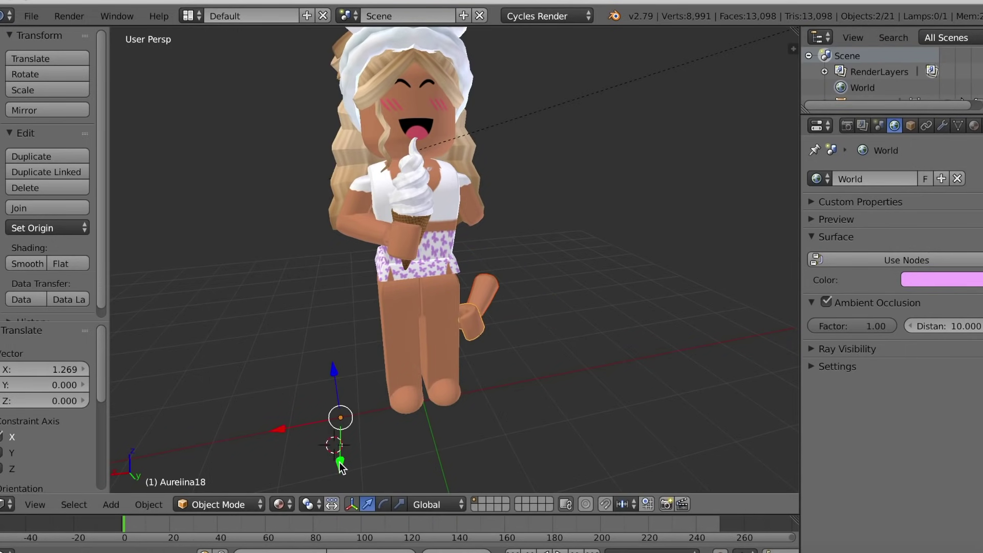
left_click_drag(347, 462, 342, 455)
left_click_drag(333, 383, 250, 320)
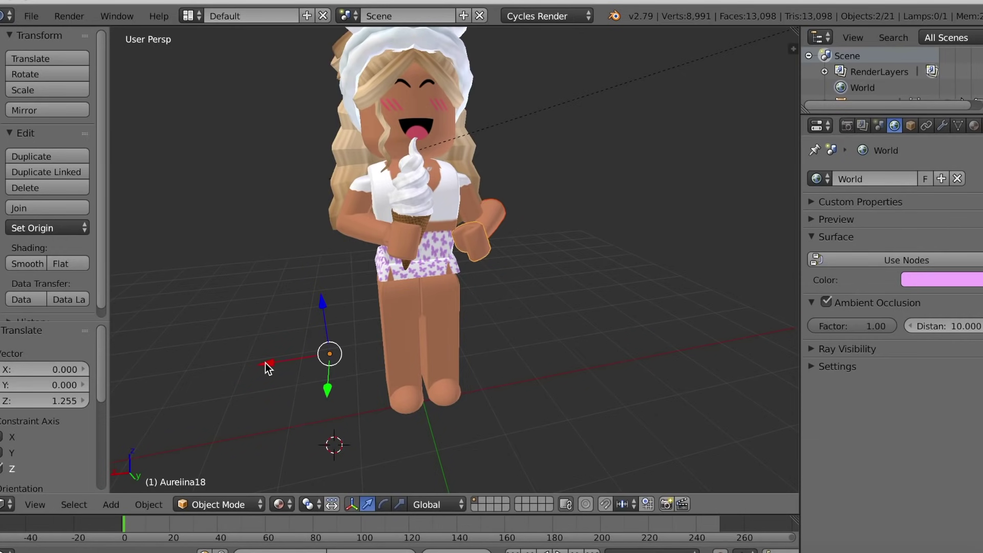
left_click_drag(265, 365, 248, 363)
left_click_drag(313, 402, 254, 368)
key("shift+f")
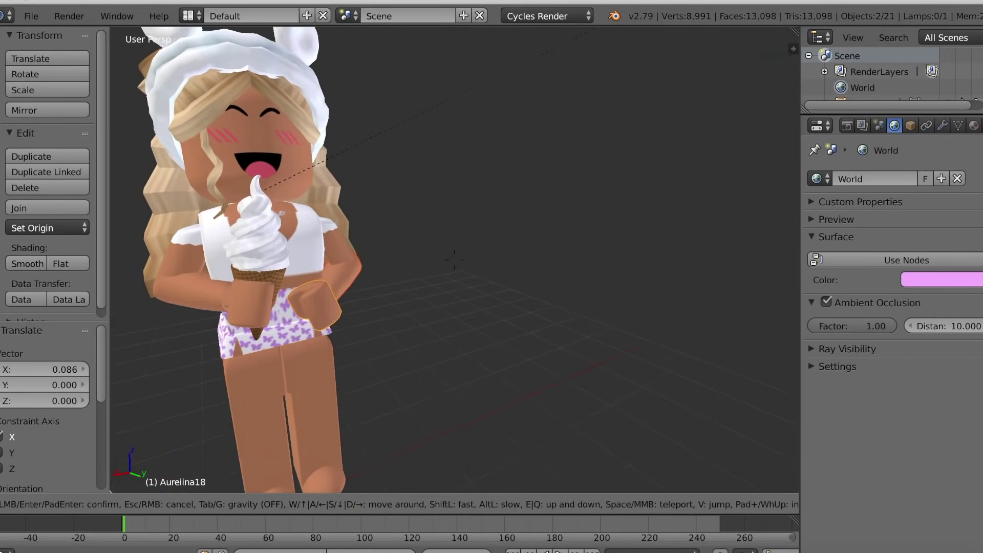
Rotate the head and hair 9.7° around the vertical axis, then show the Render settings.
key("s")
left_click(455, 261)
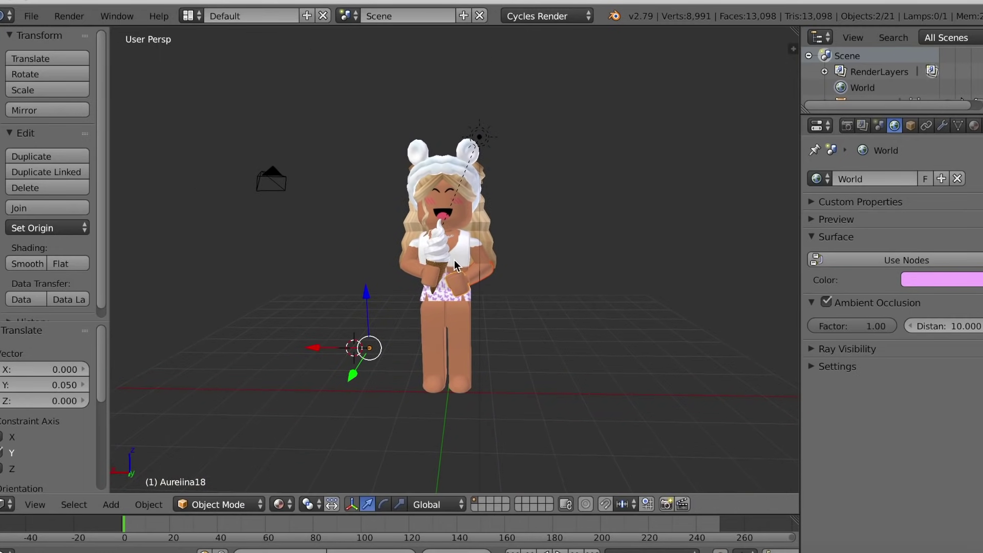
right_click(462, 156, "shift")
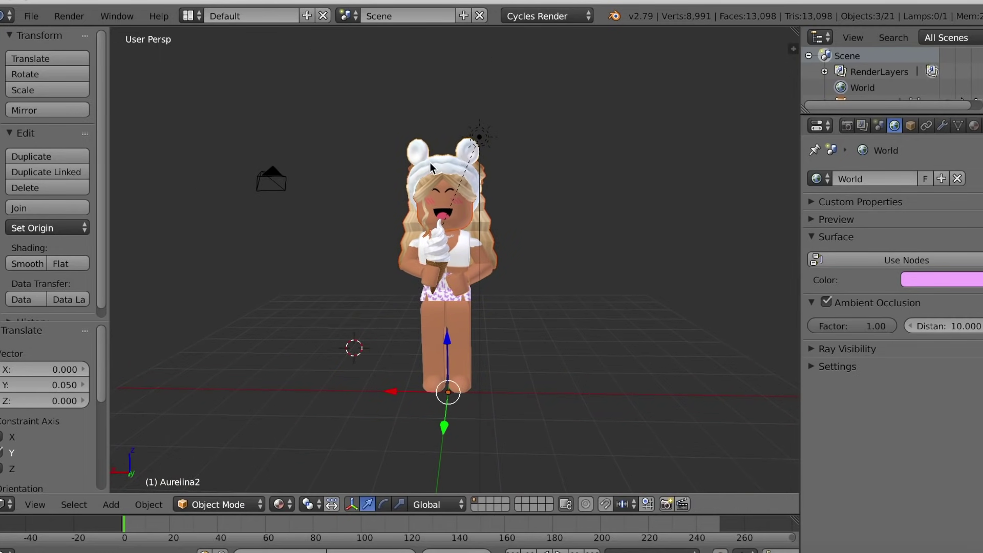
left_click(383, 505)
left_click_drag(399, 426, 415, 430)
left_click(847, 125)
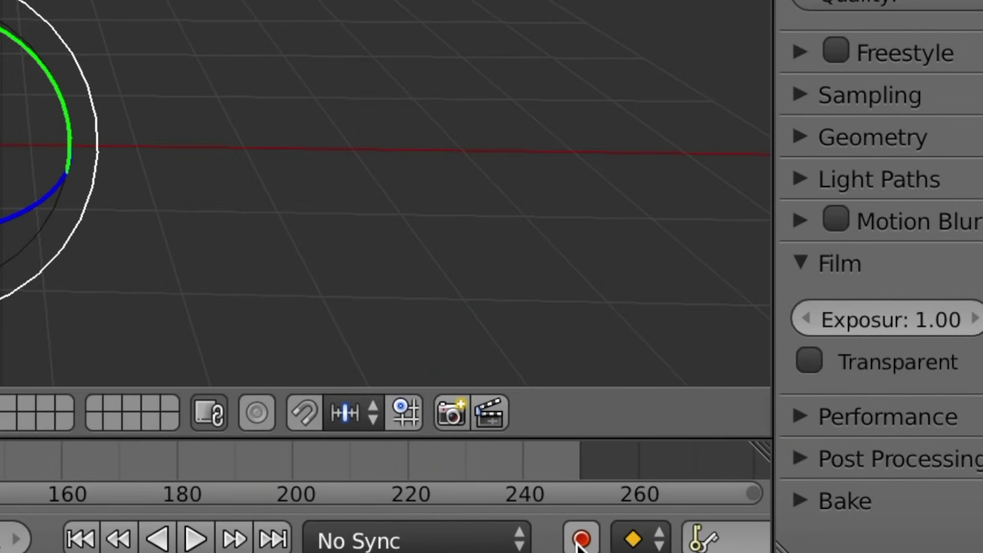
Enable auto-keying and key the hair turning back and forth at frames 1, 12 and 24.
left_click(579, 544)
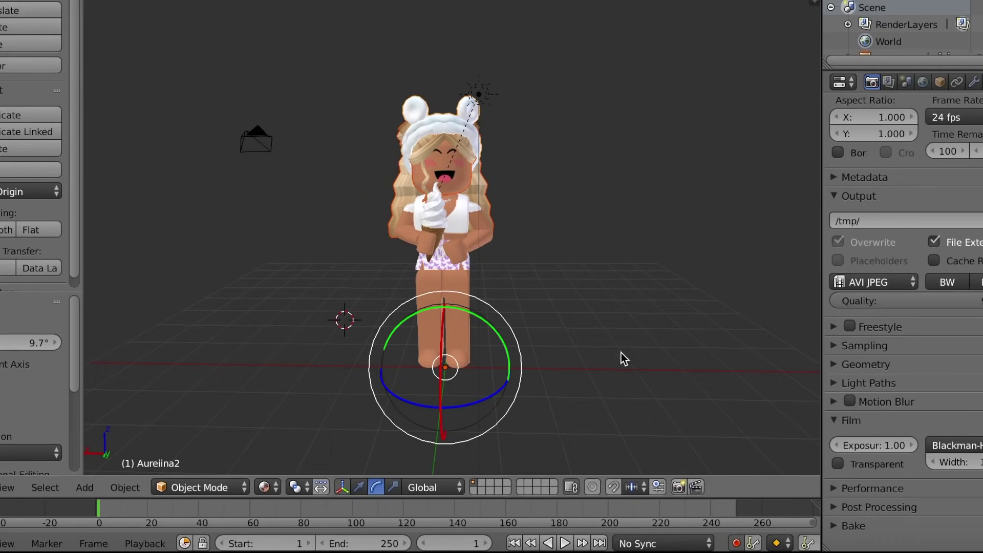
right_click(425, 145)
left_click_drag(408, 404, 379, 394)
left_click_drag(100, 511, 126, 515)
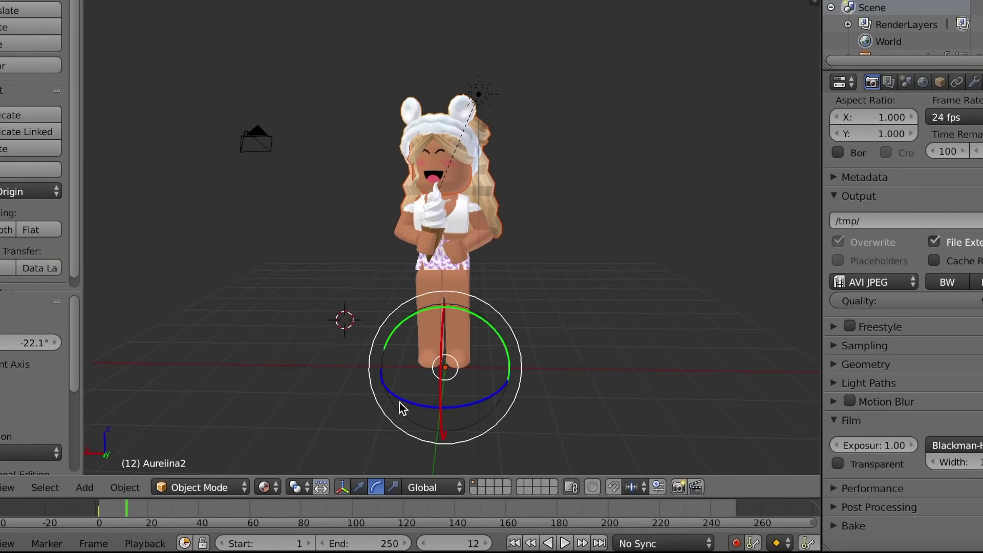
left_click_drag(399, 403, 430, 412)
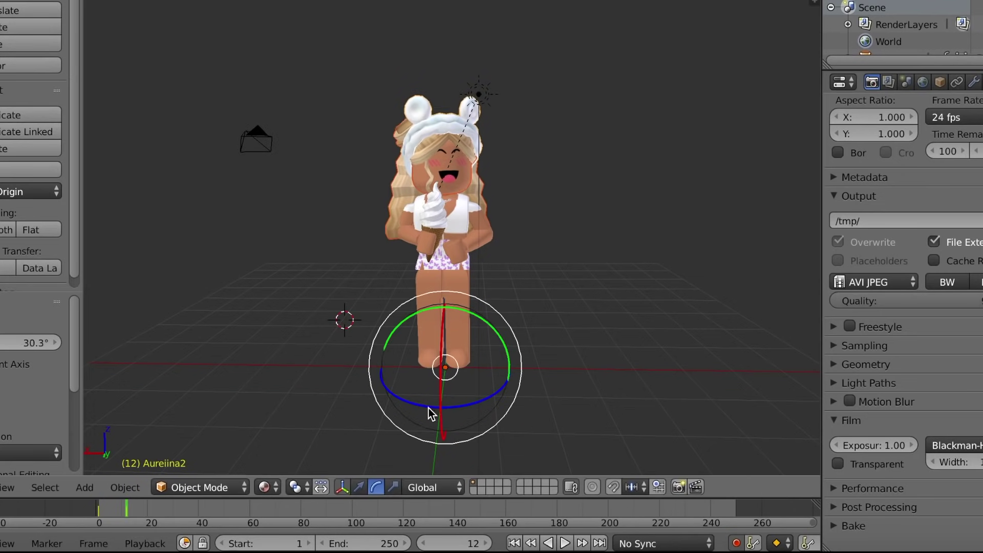
key("alt+a")
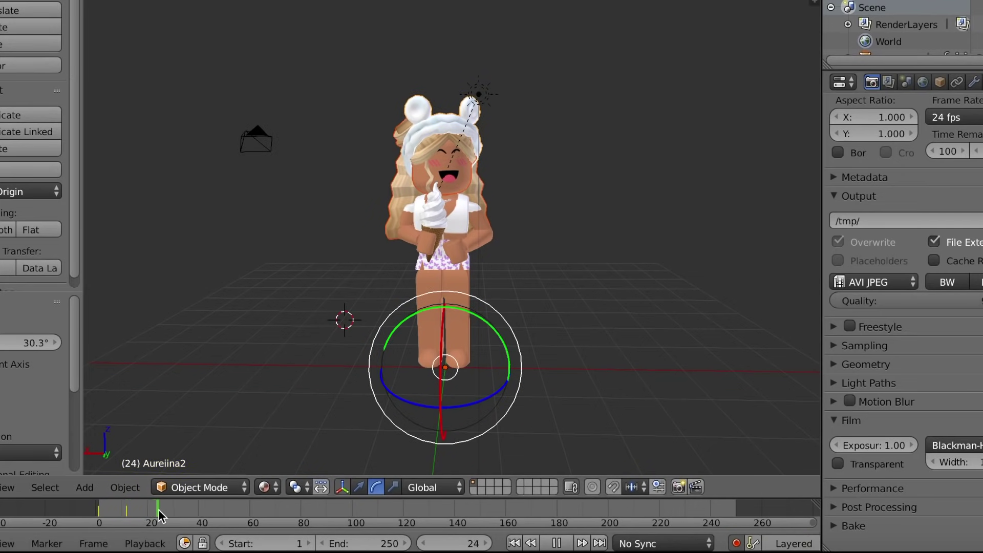
key("alt+a")
left_click_drag(425, 412, 406, 406)
At frame 35, tilt the head sideways and adjust its X and Z position.
left_click_drag(176, 510, 186, 510)
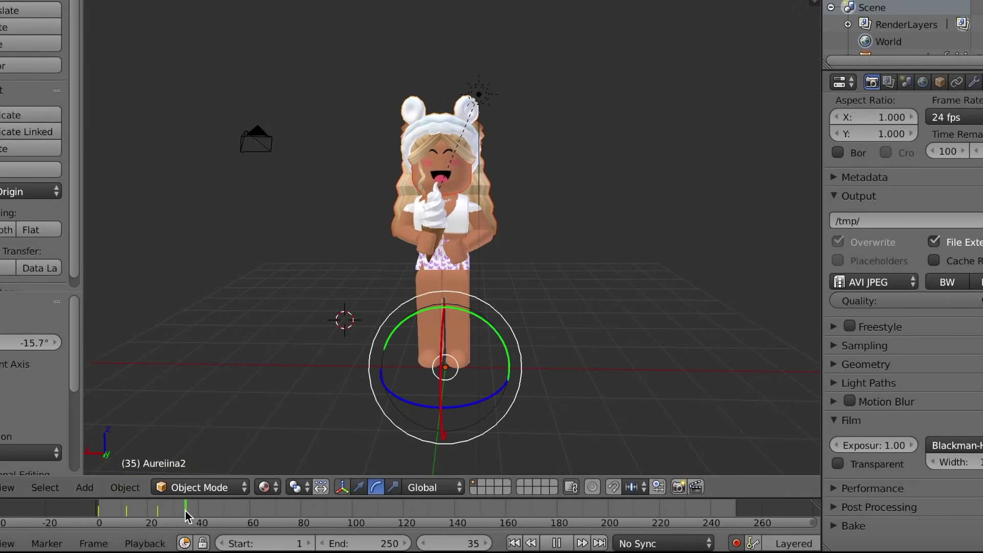
left_click_drag(418, 317, 424, 315)
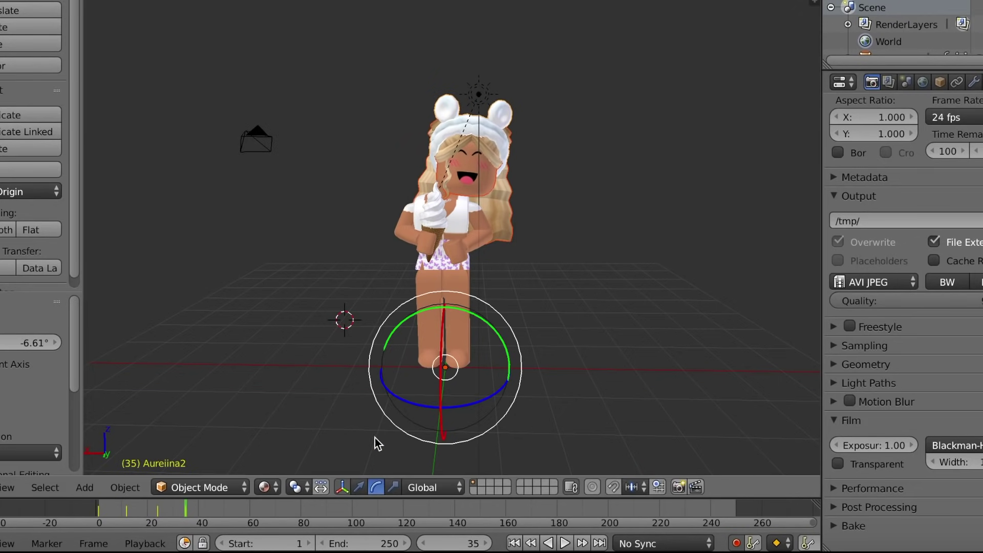
left_click(359, 487)
left_click_drag(394, 370, 366, 358)
key("shift+f")
key("w")
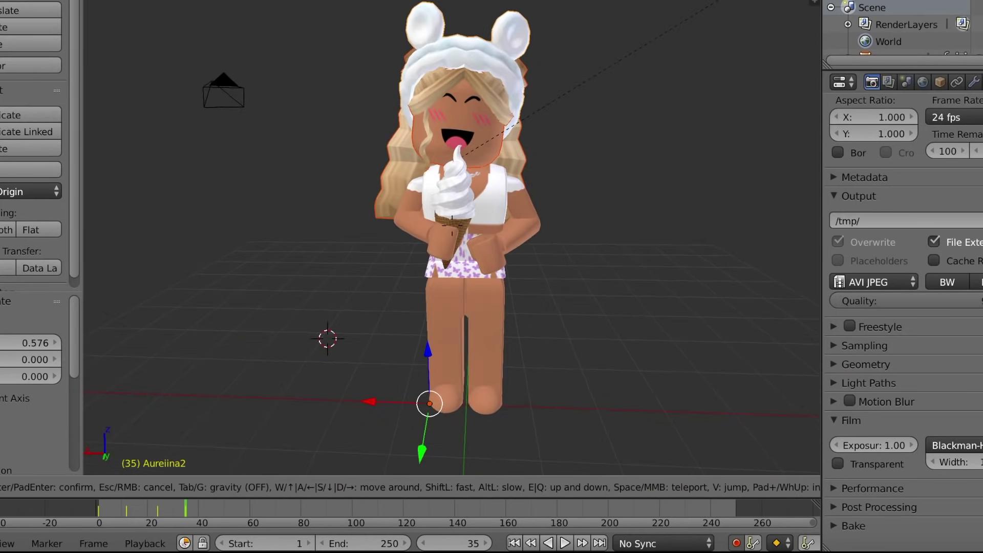
left_click(398, 313)
left_click_drag(333, 313, 340, 314)
left_click_drag(393, 255, 391, 257)
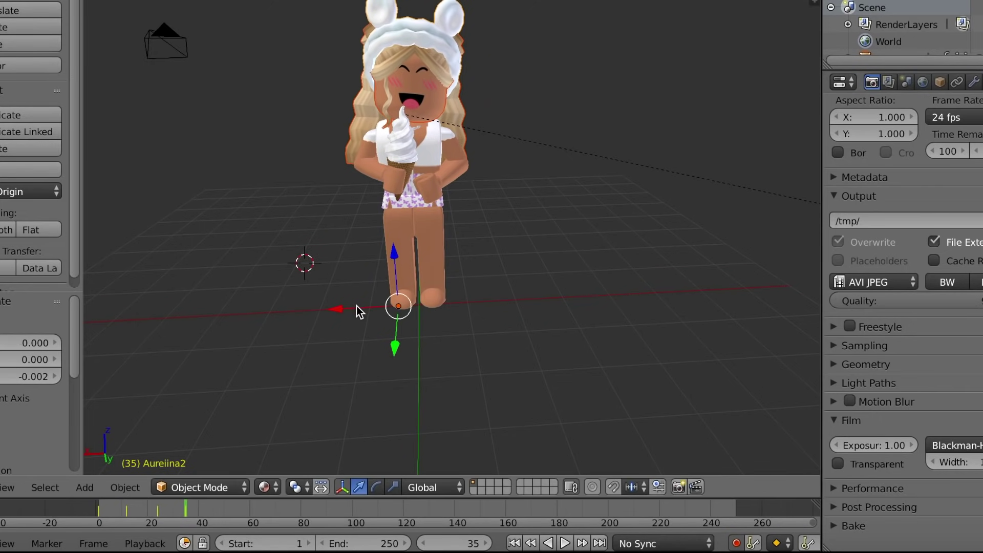
left_click_drag(357, 307, 355, 308)
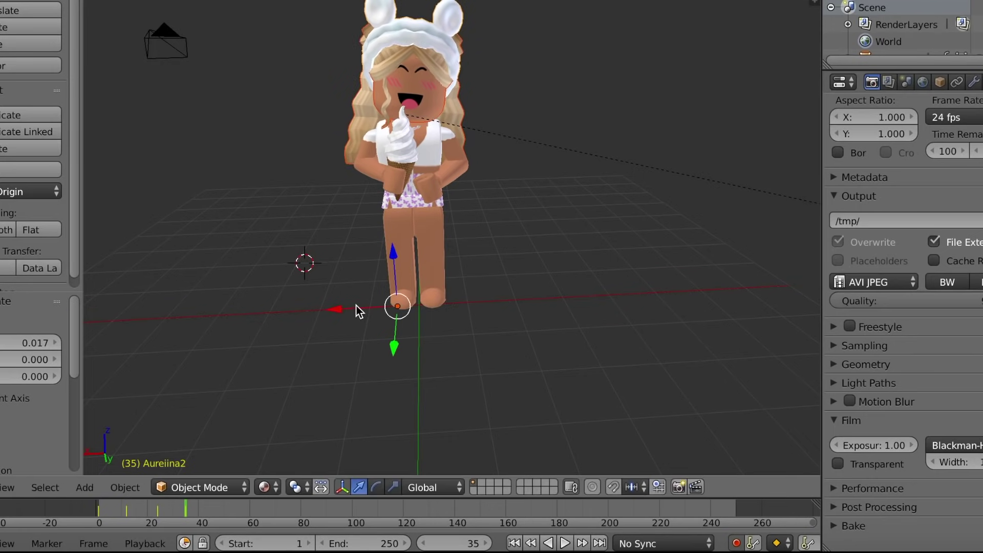
key("shift+f")
key("w")
key("s")
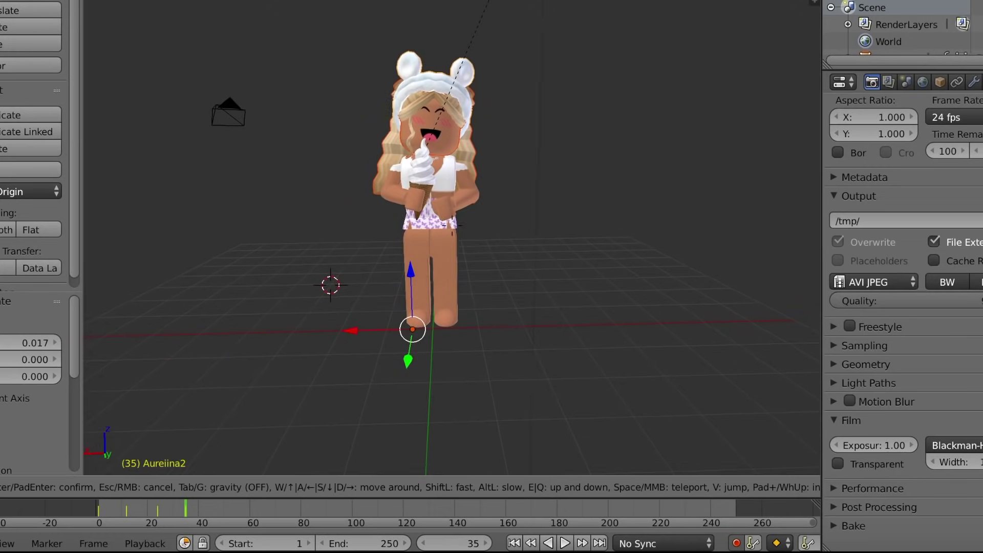
key("Return")
Rewind to frame 1, play the head-turn animation, and return to frame 35.
left_click_drag(130, 507, 100, 525)
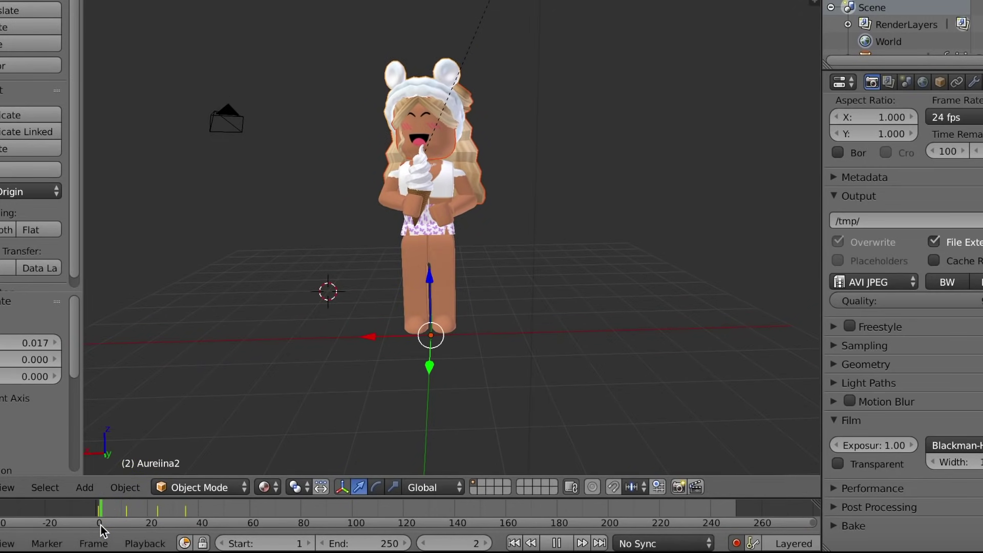
left_click(565, 542)
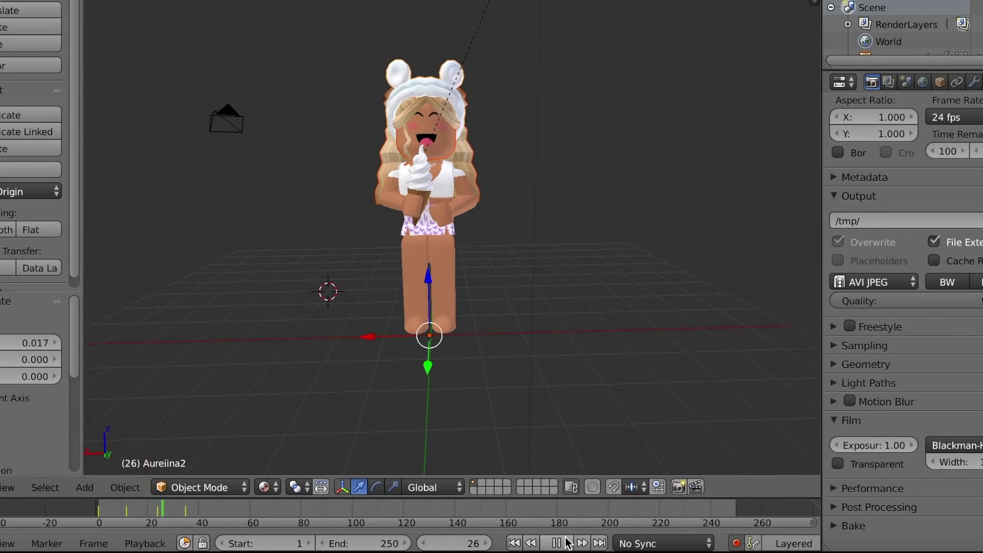
left_click(566, 543)
key("Left")
key("Left")
key("Left")
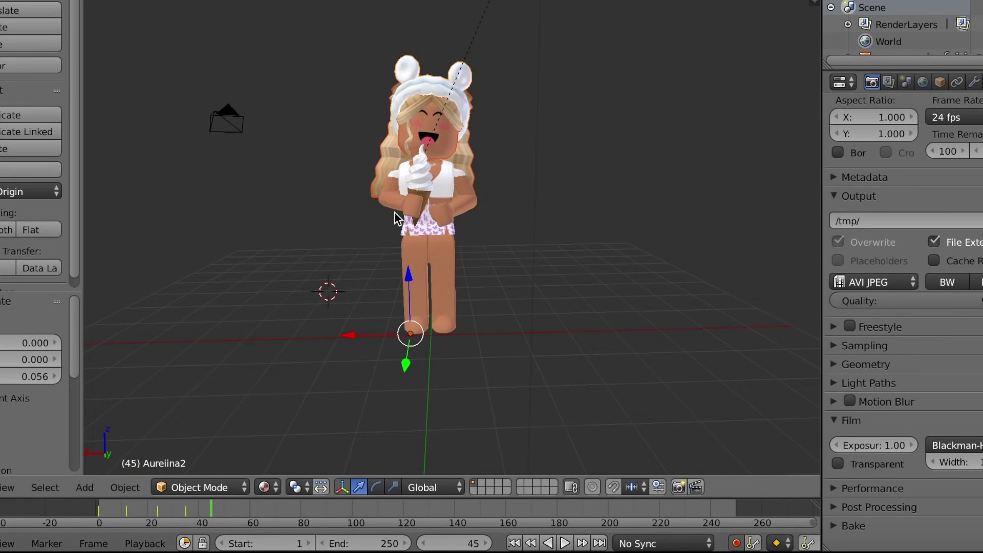
key("Down")
scroll(213, 212, "down", 3)
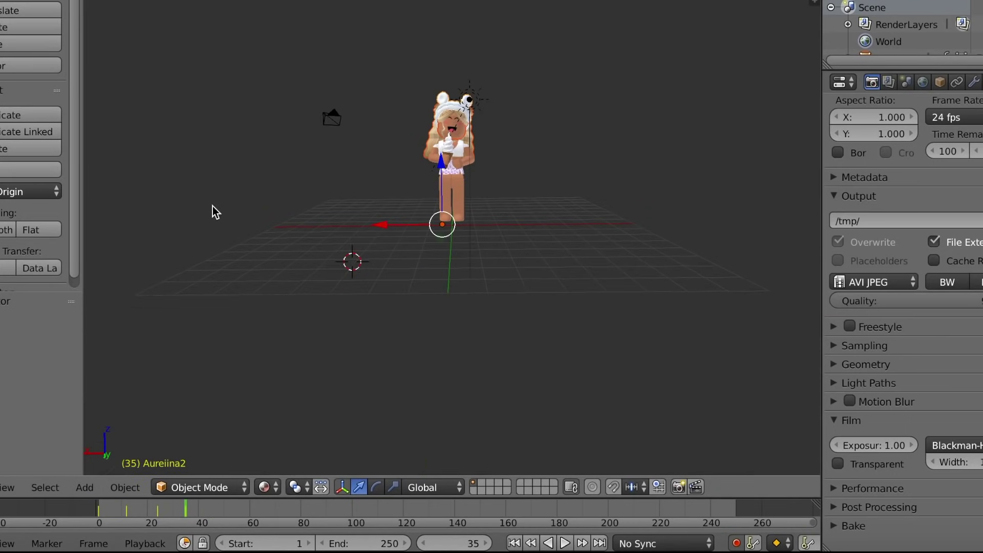
Look through the scene camera, pull it back to frame the avatar, and rewind to frame 1.
left_click(11, 487)
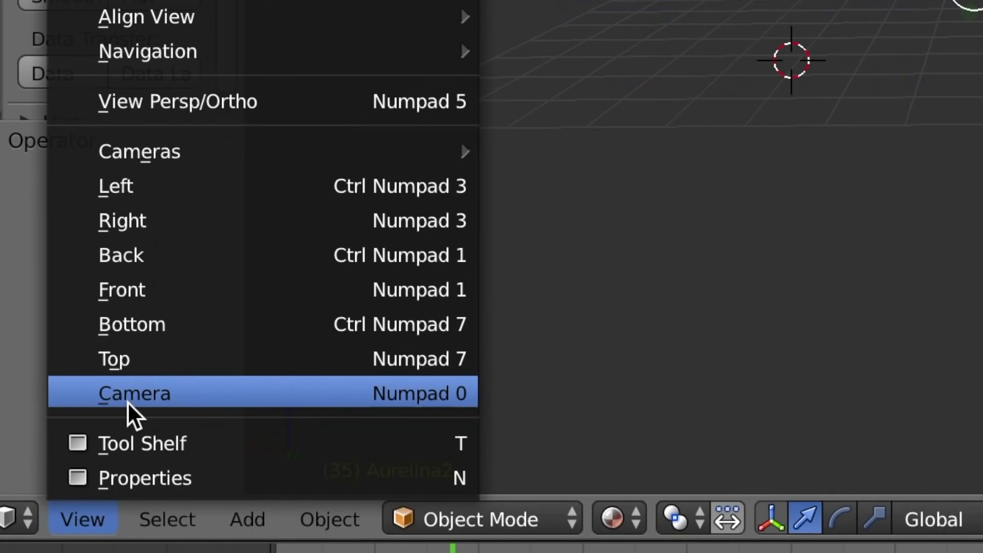
left_click(29, 428)
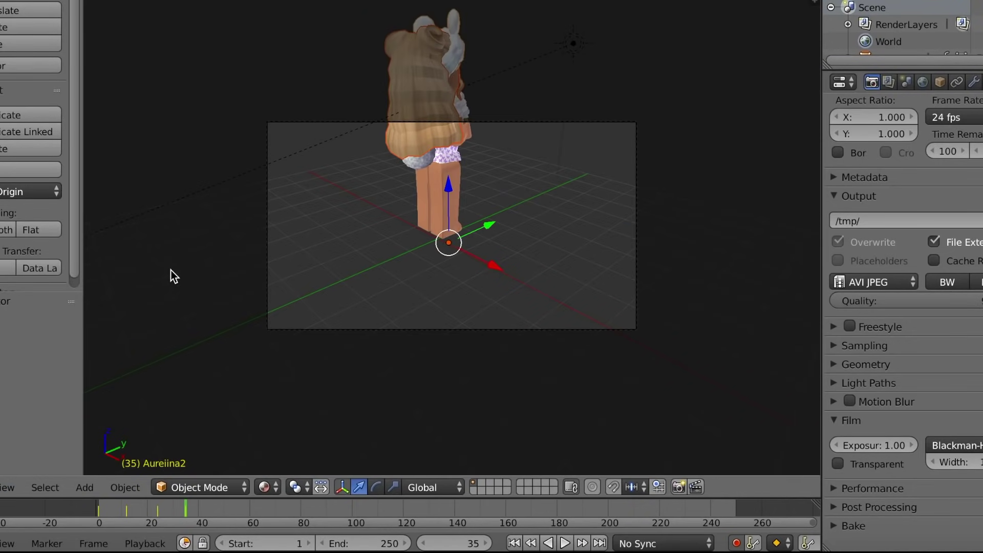
key("shift+f")
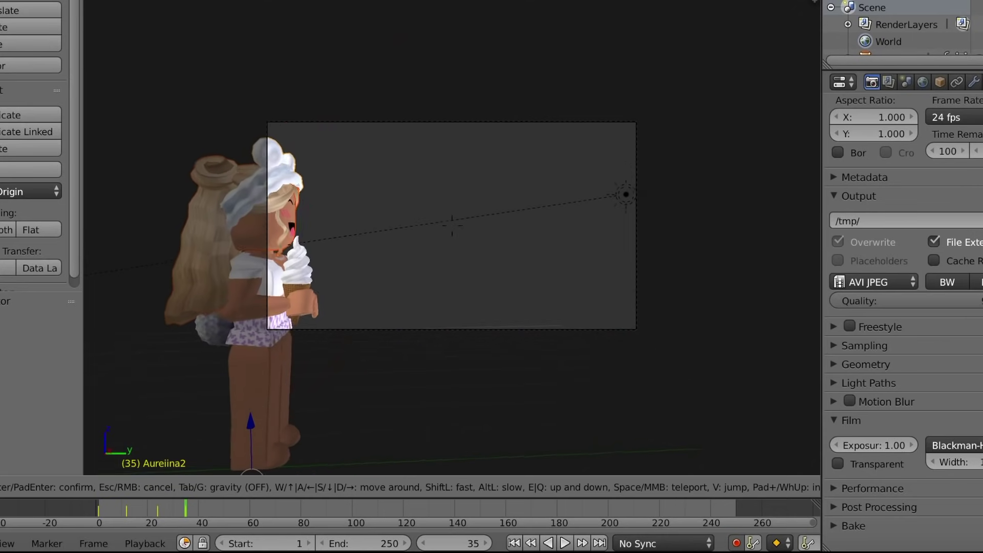
key("s")
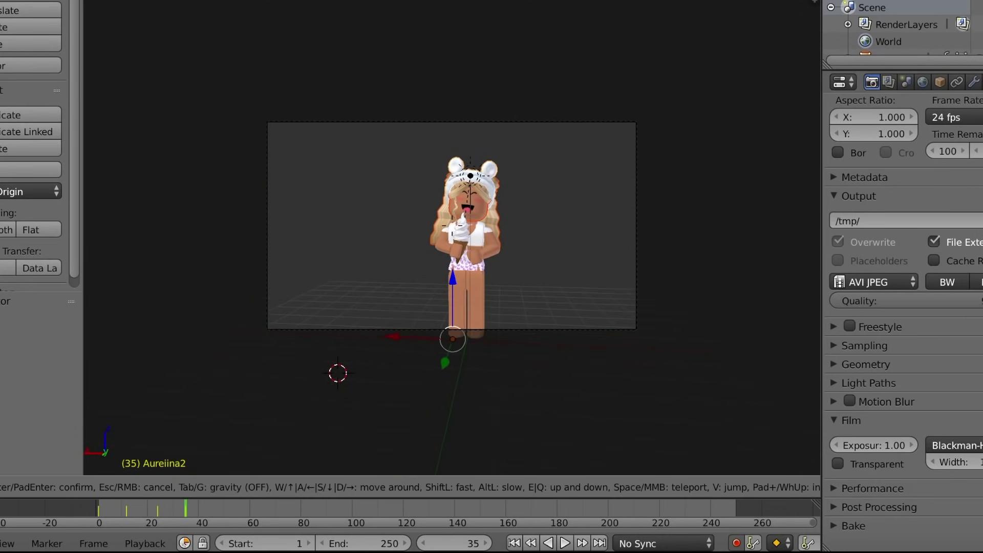
key("Return")
left_click_drag(106, 510, 102, 509)
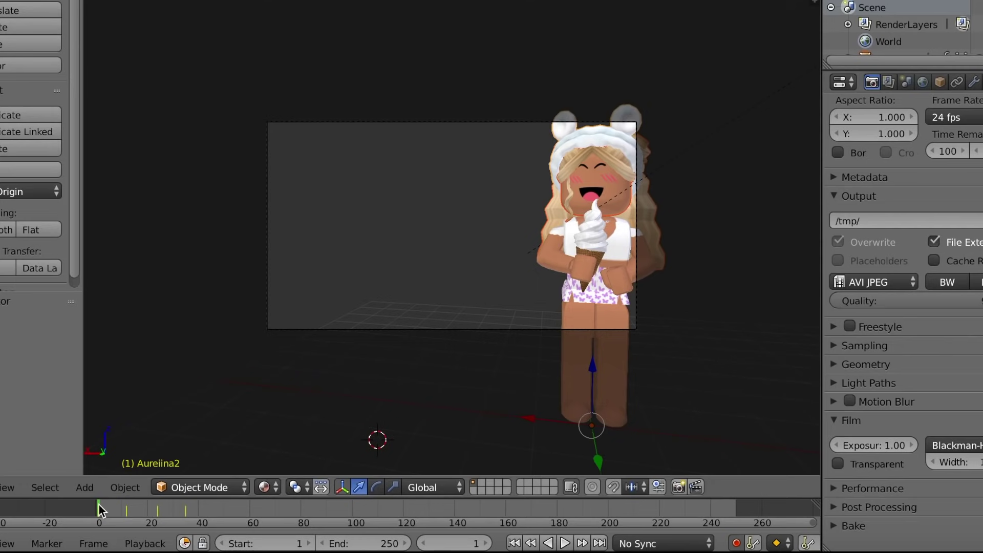
Key the camera at frame 1, then turn it at frame 18 to centre the avatar.
right_click(372, 283)
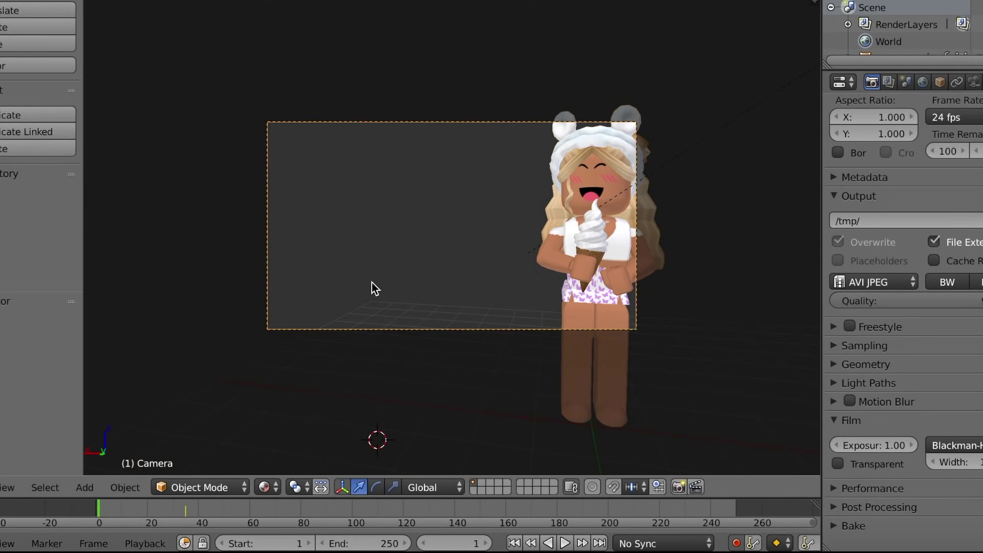
key("shift+f")
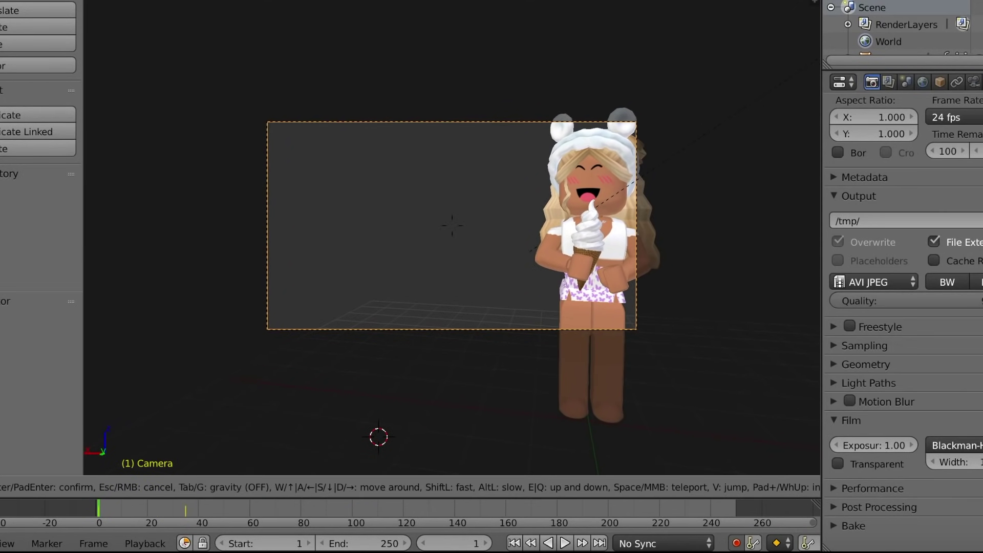
key("Return")
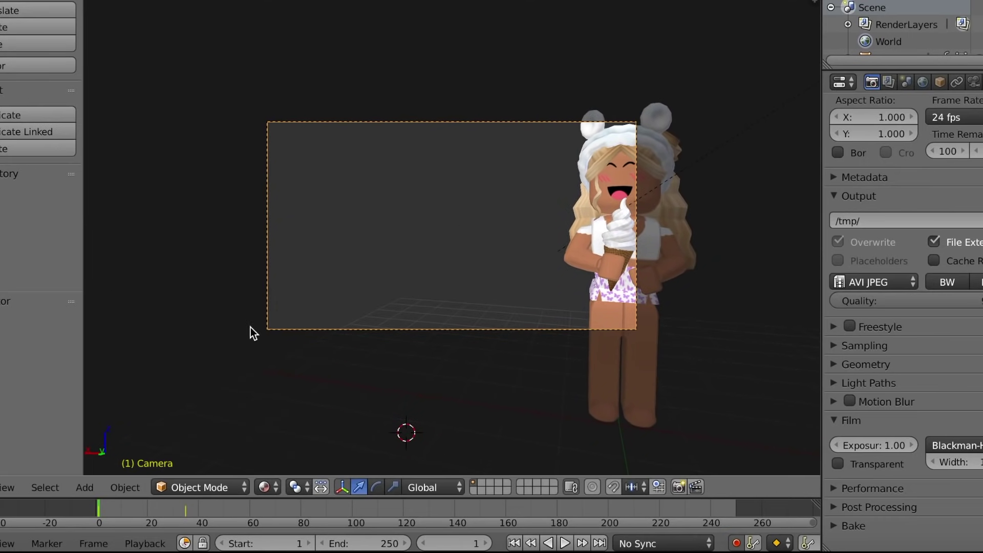
key("alt+a")
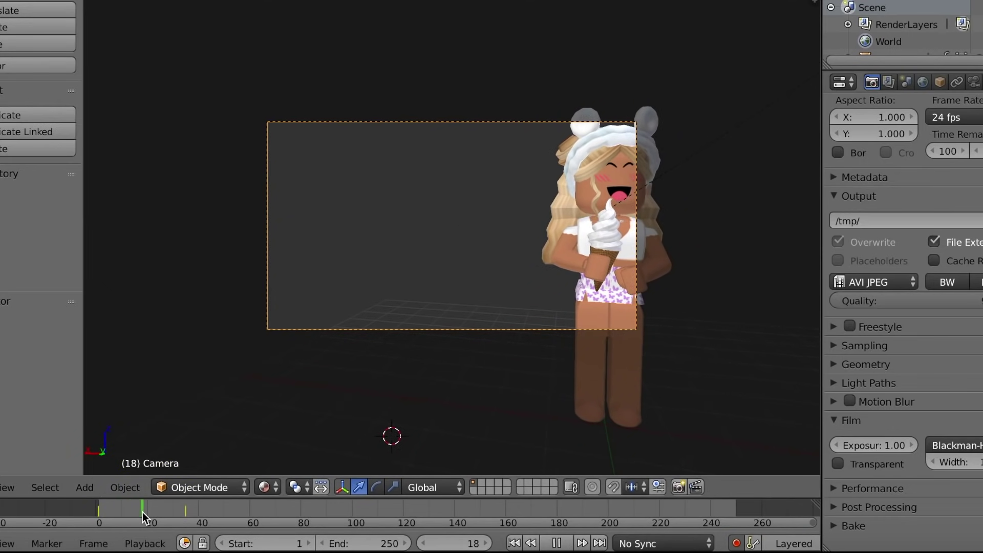
key("alt+a")
key("shift+f")
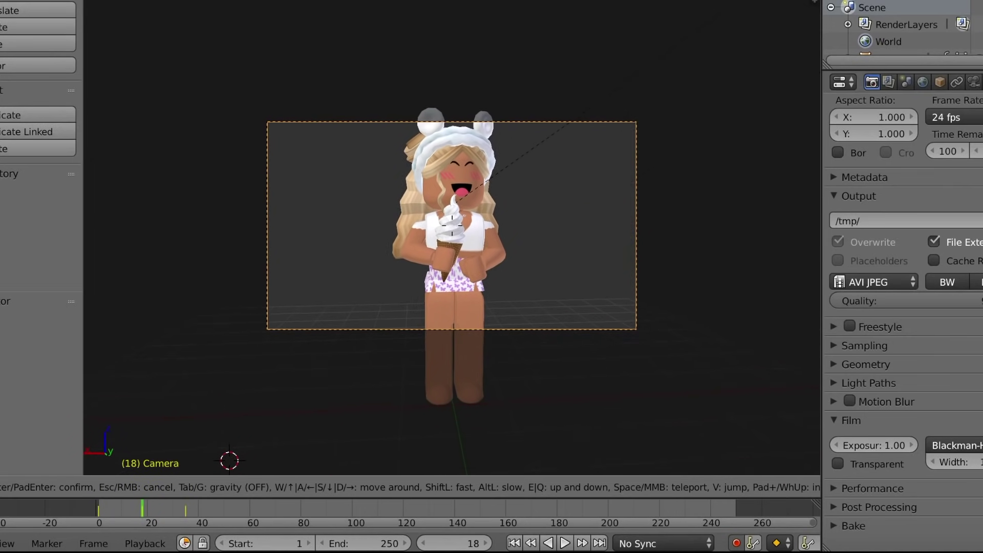
key("Return")
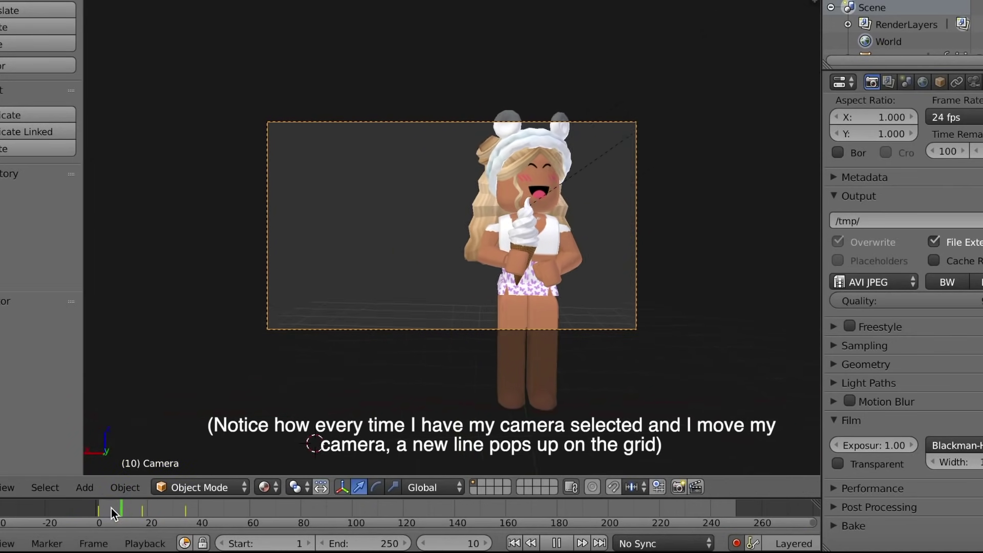
Key the camera slightly closer to the avatar at frame 55, then stop at frame 73.
left_click(98, 509)
left_click(565, 543)
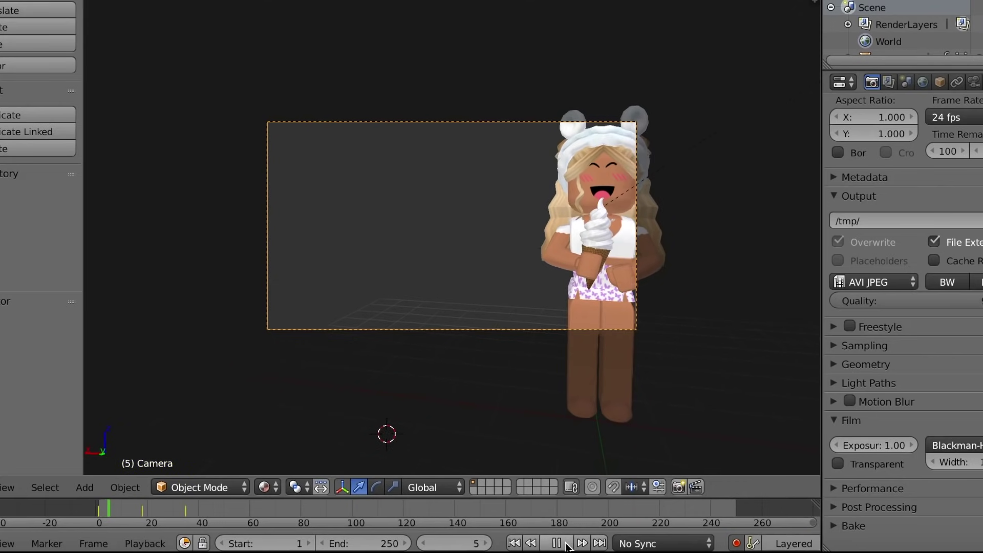
left_click(197, 509)
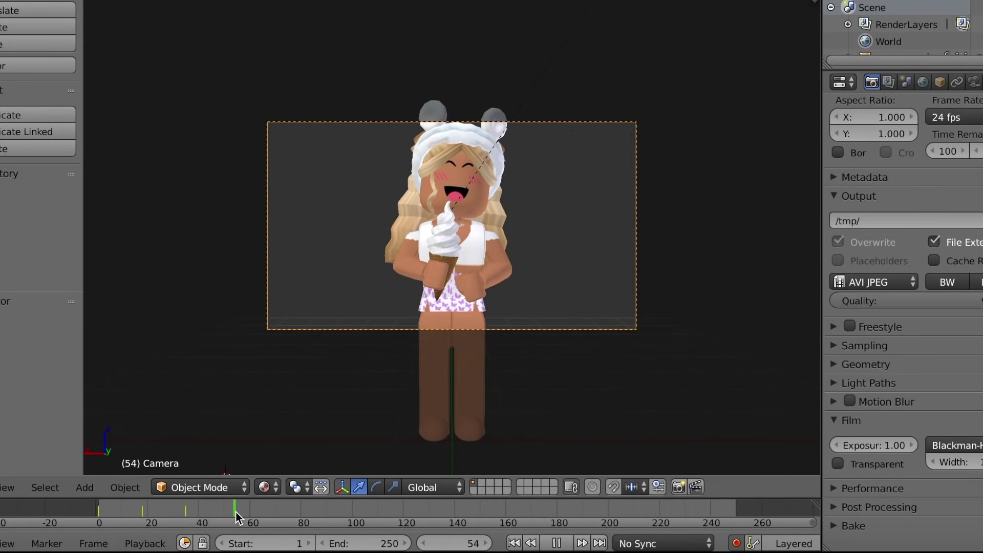
key("alt+a")
key("shift+f")
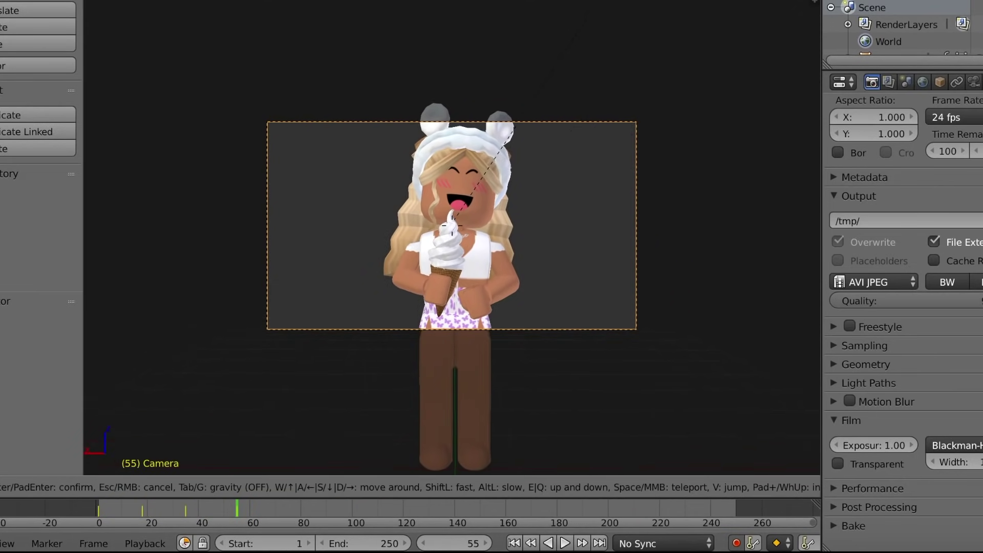
key("w")
key("Return")
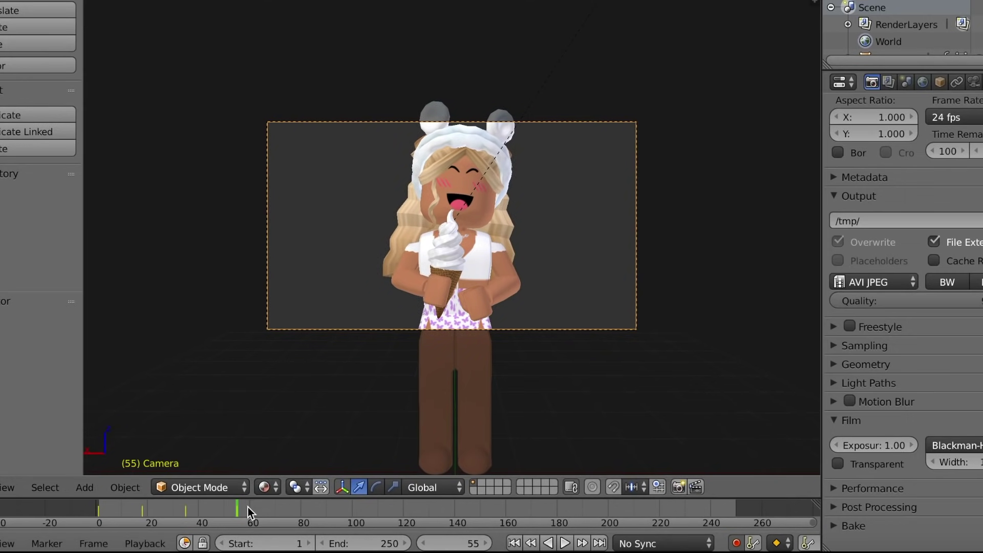
key("alt+a")
key("alt+a")
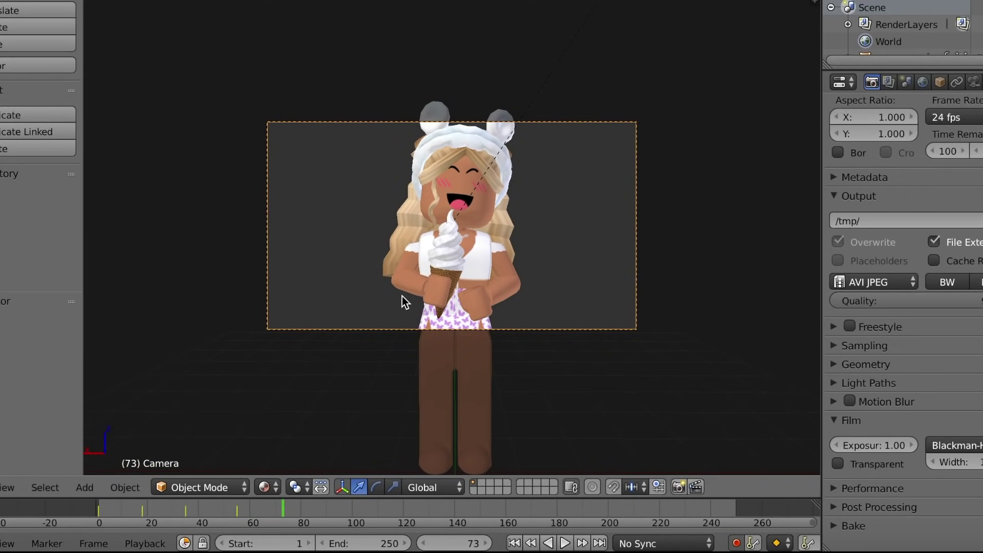
key("shift+f")
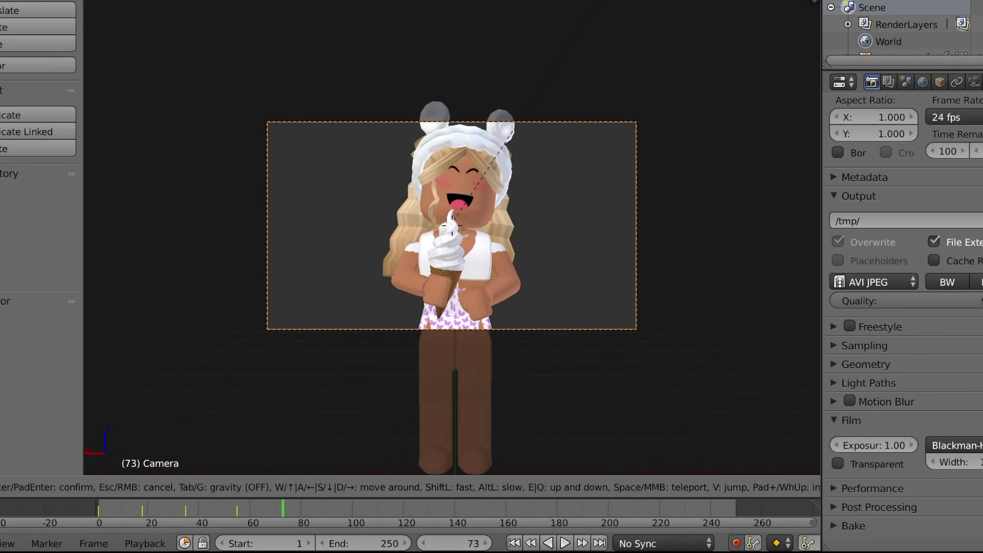
Slide the camera right at frame 73 so the avatar drifts left, then play back the camera move.
key("d")
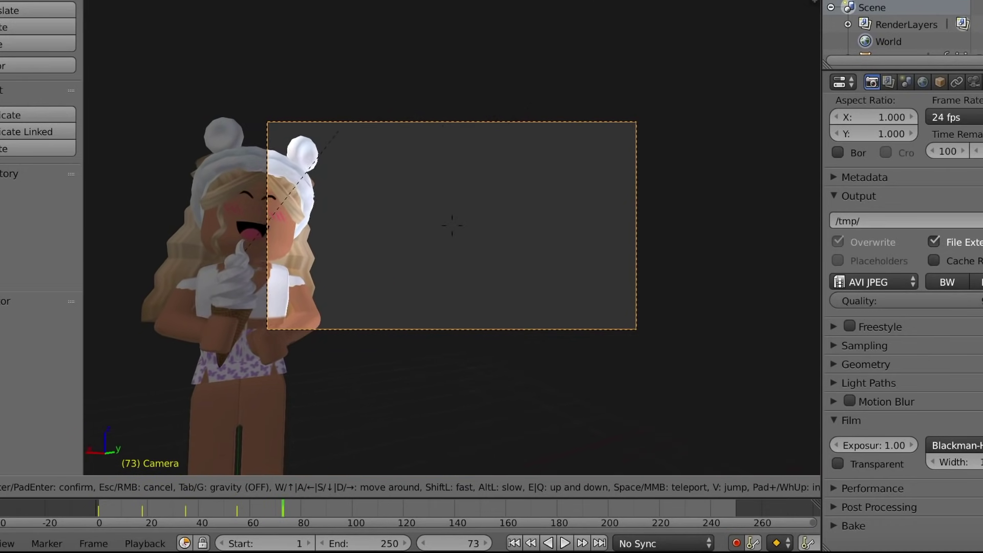
key("d")
key("Return")
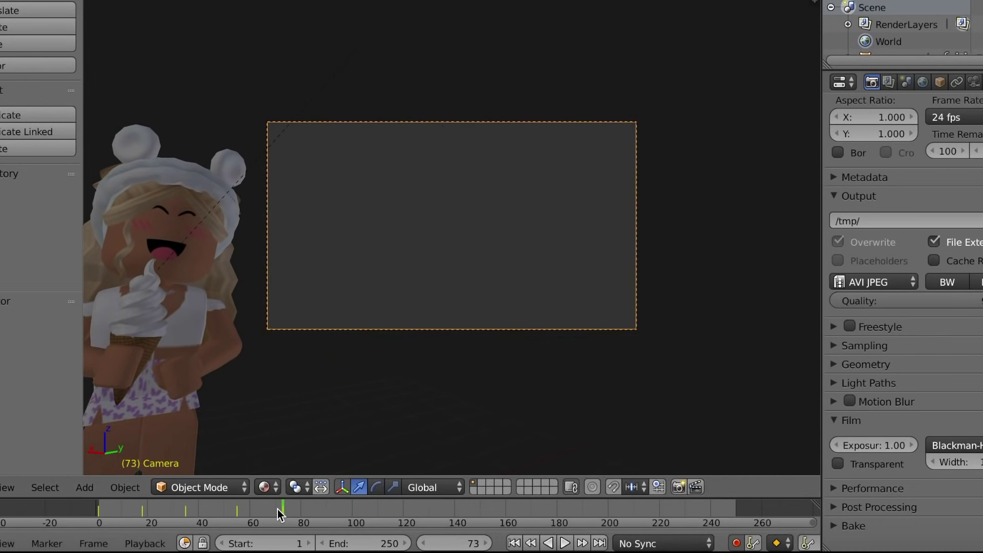
left_click_drag(277, 509, 98, 509)
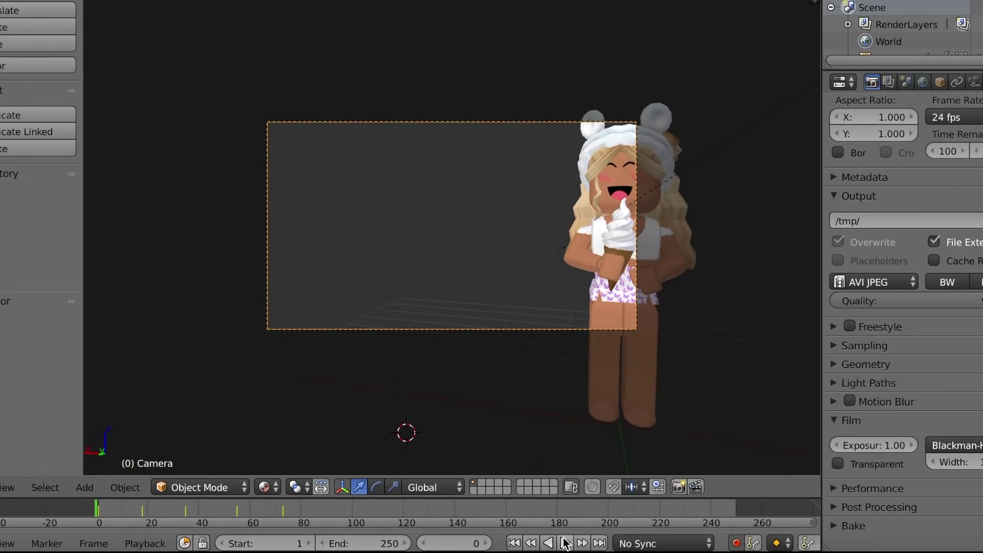
left_click(566, 542)
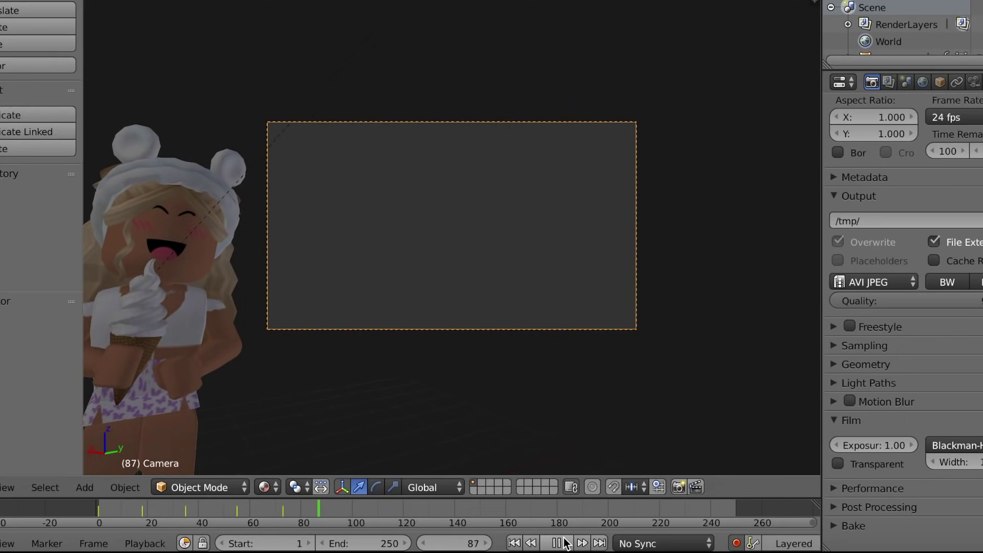
left_click(288, 510)
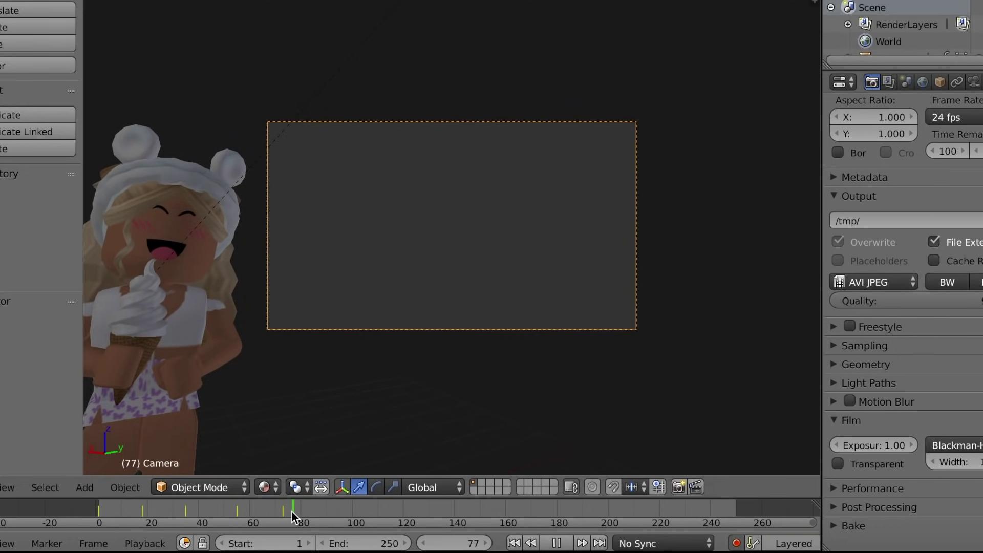
left_click_drag(290, 512, 290, 511)
key("alt+a")
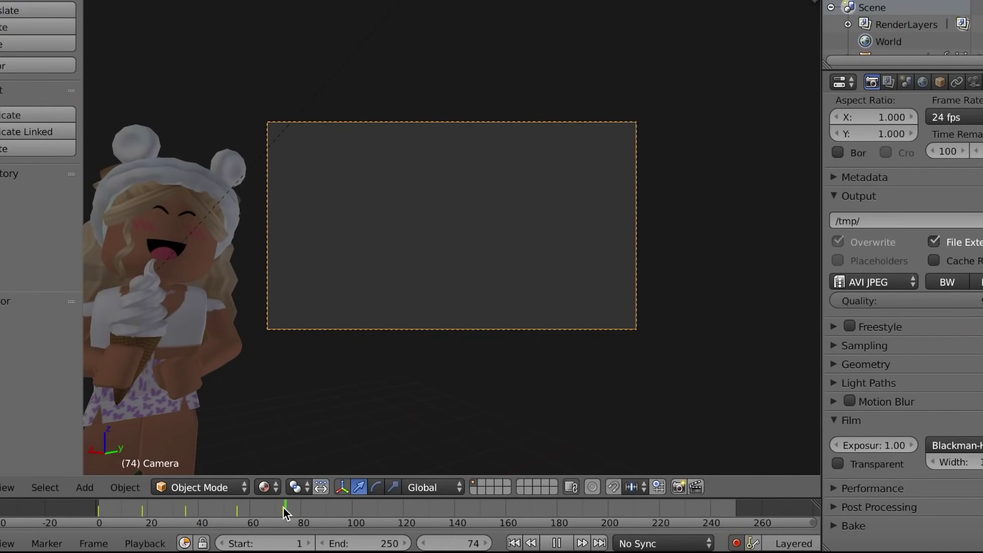
left_click_drag(284, 508, 294, 511)
Set the animation's End frame to 100.
left_click(363, 544)
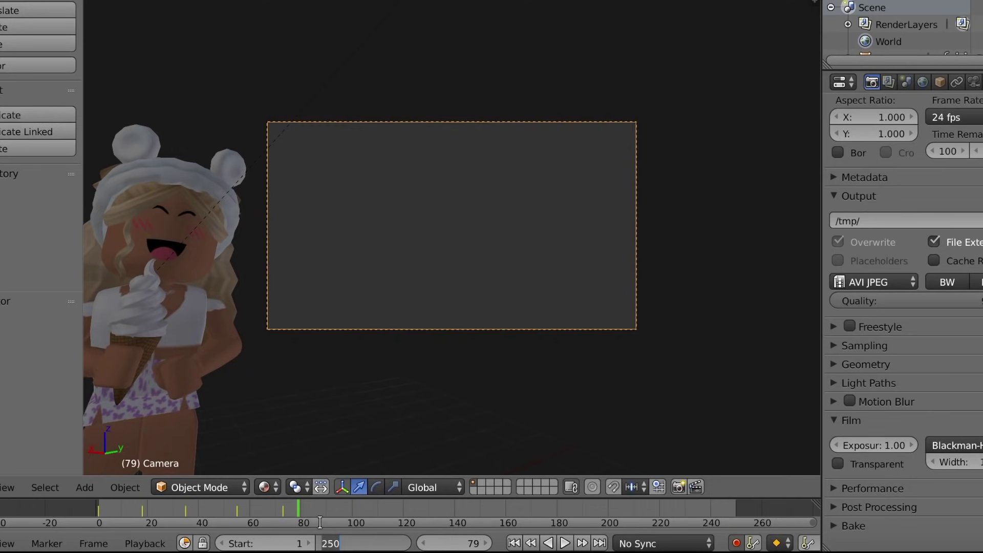
left_click(309, 511)
left_click_drag(309, 511, 342, 510)
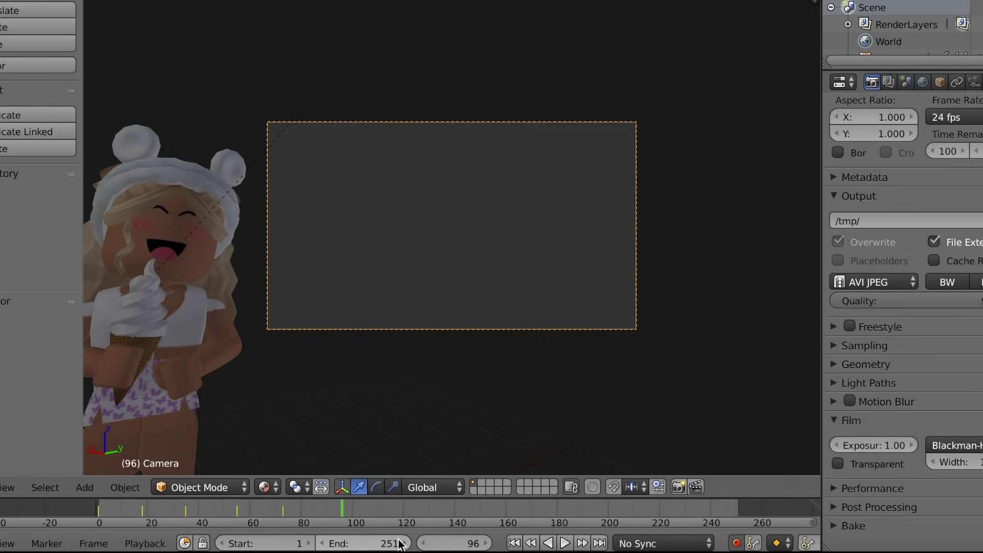
left_click(381, 543)
key("BackSpace")
type("100")
key("Return")
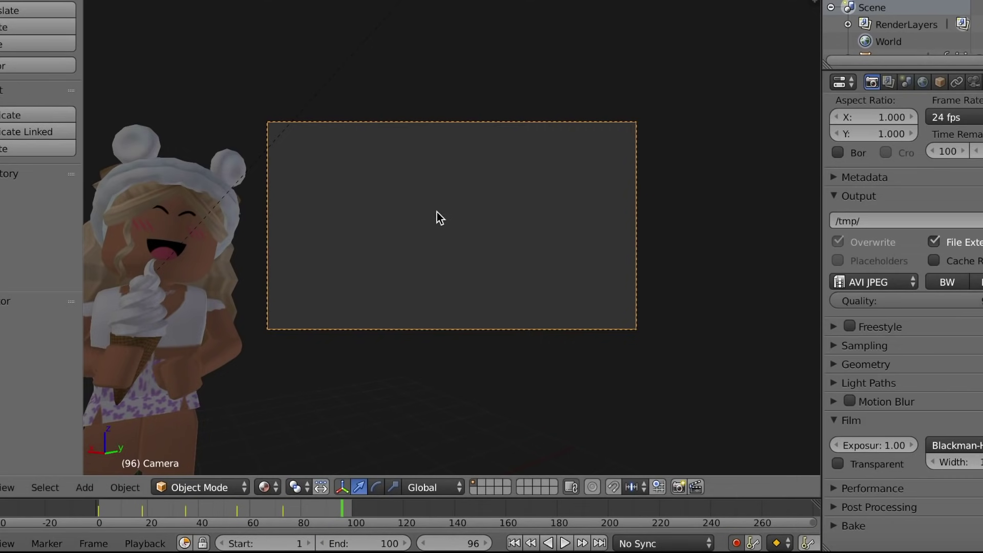
Play the shortened animation, stop it at frame 66, and scrub back to about frame 59.
left_click(566, 543)
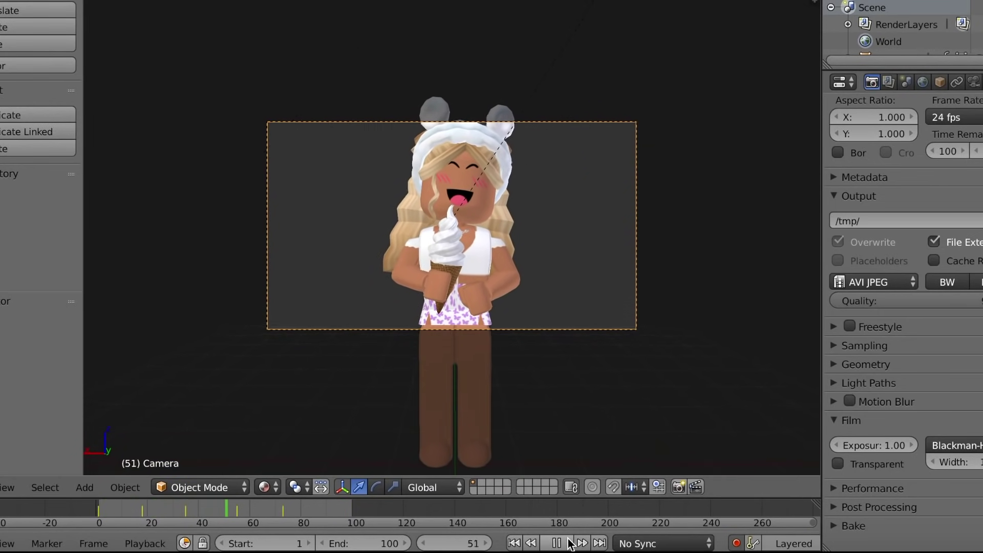
left_click(569, 544)
left_click_drag(208, 506, 247, 514)
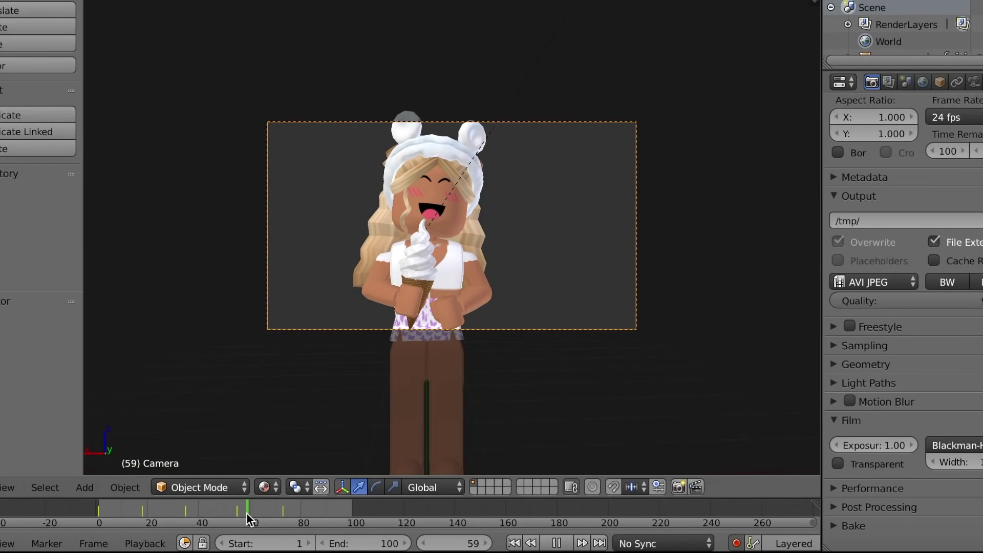
Select the avatar's hair mesh and turn it around its vertical axis.
right_click(431, 187)
right_click(419, 170)
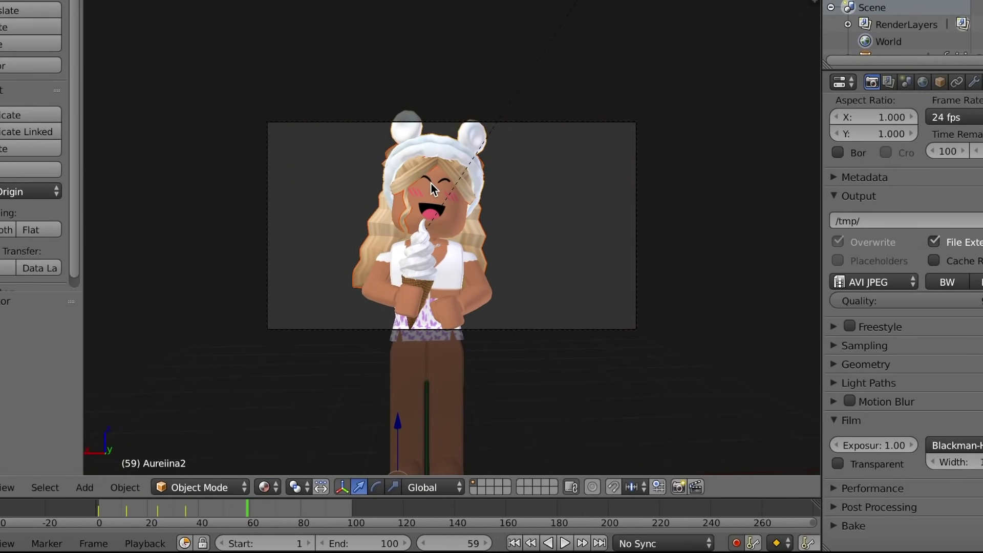
right_click(392, 119)
right_click(398, 126)
scroll(395, 367, "down", 4)
scroll(399, 371, "up", 2)
left_click(377, 487)
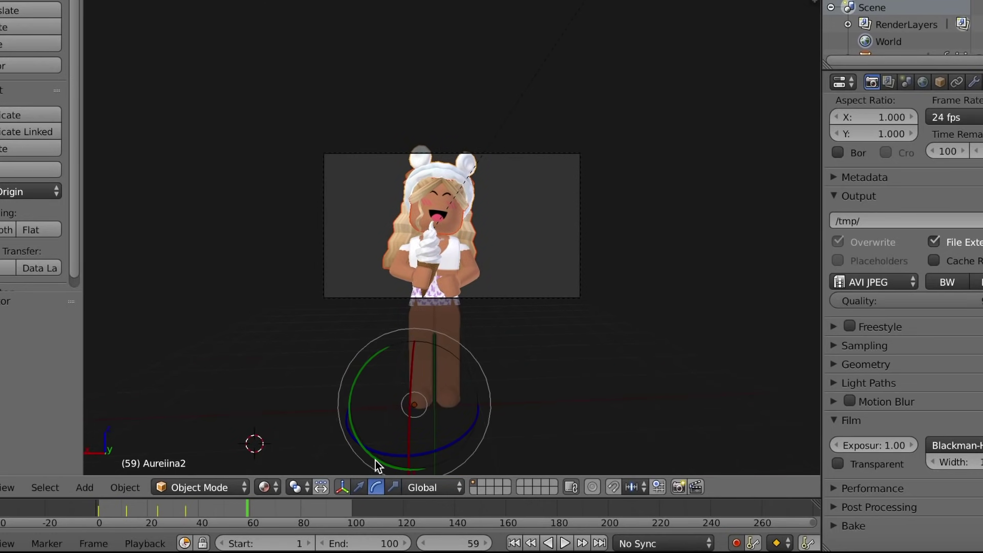
mouse_move(388, 454)
left_mouse_down()
mouse_move(397, 453)
mouse_move(374, 444)
left_mouse_up()
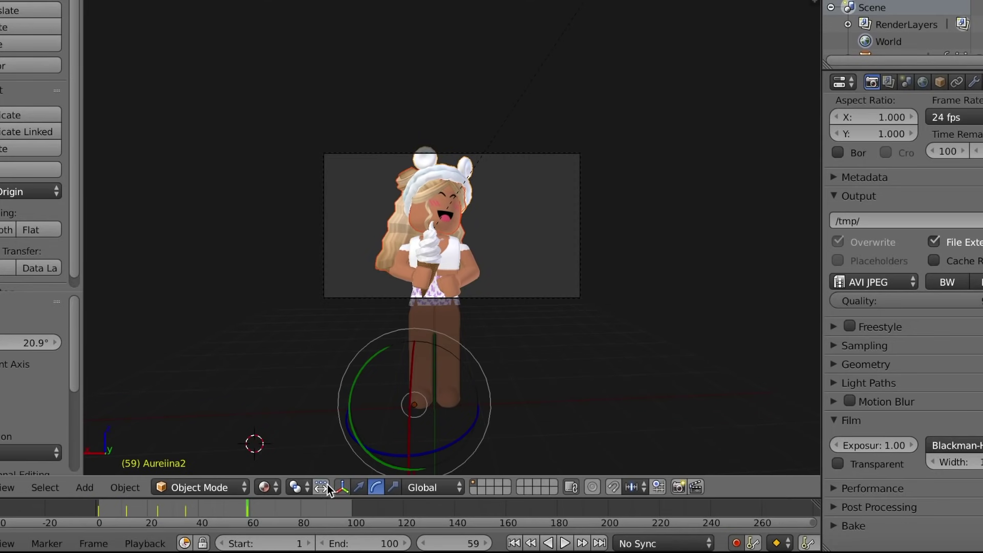
Replay the animation to check it, then pause at frame 41 with the avatar centred.
key("alt+a")
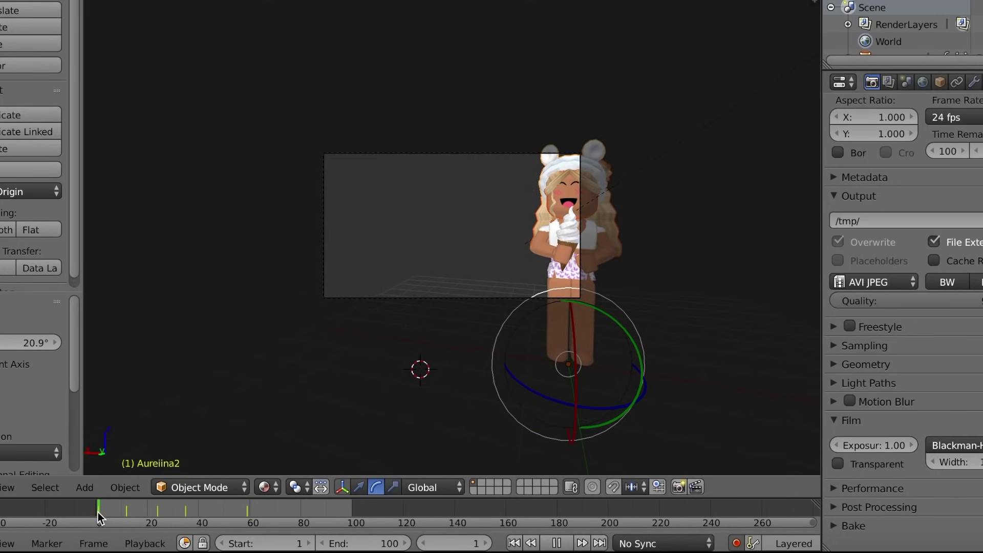
key("Escape")
scroll(198, 380, "up", 3)
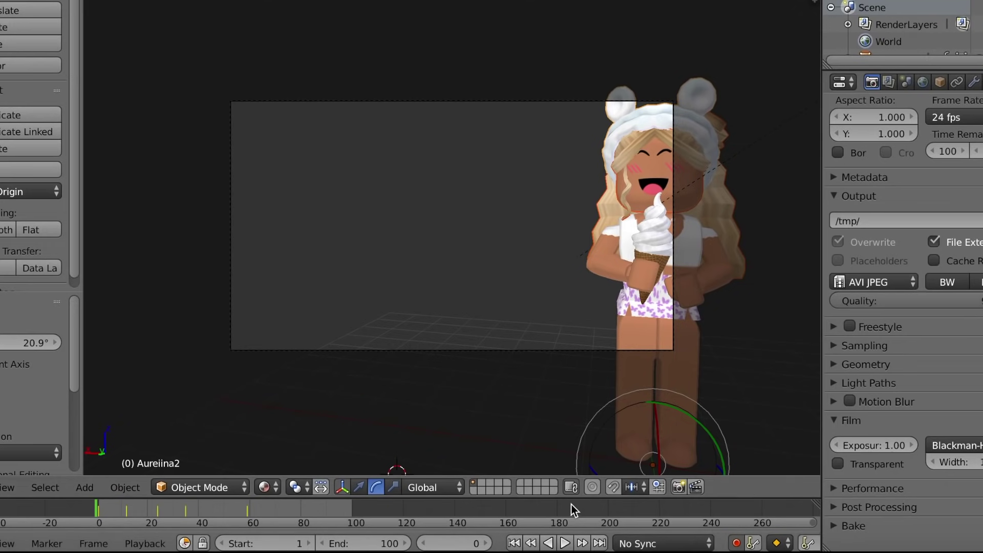
left_click(565, 542)
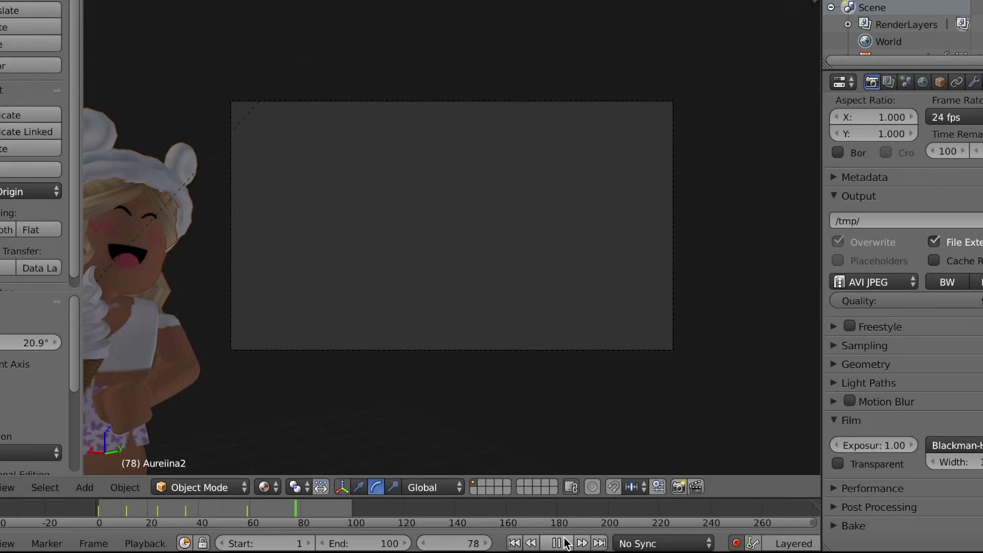
left_click(565, 541)
left_click_drag(324, 509, 202, 515)
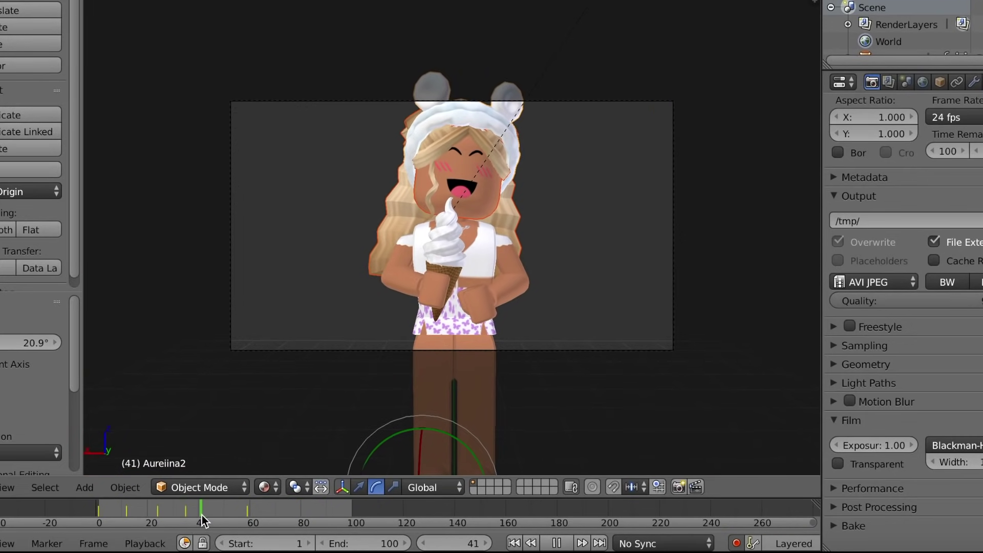
left_click(262, 488)
Select the sun lamp with the viewport showing a rendered preview.
left_click(271, 376)
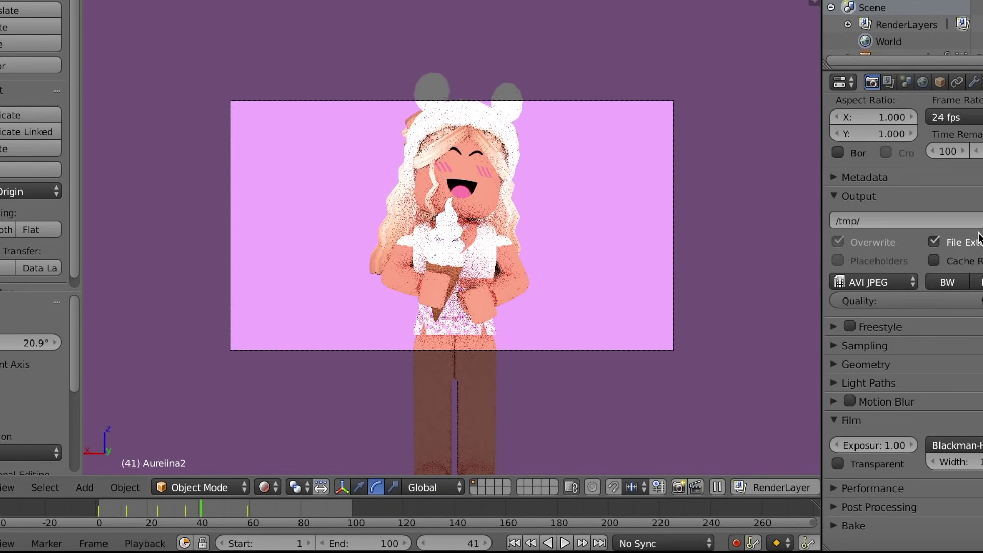
scroll(913, 281, "up", 1)
right_click(505, 127)
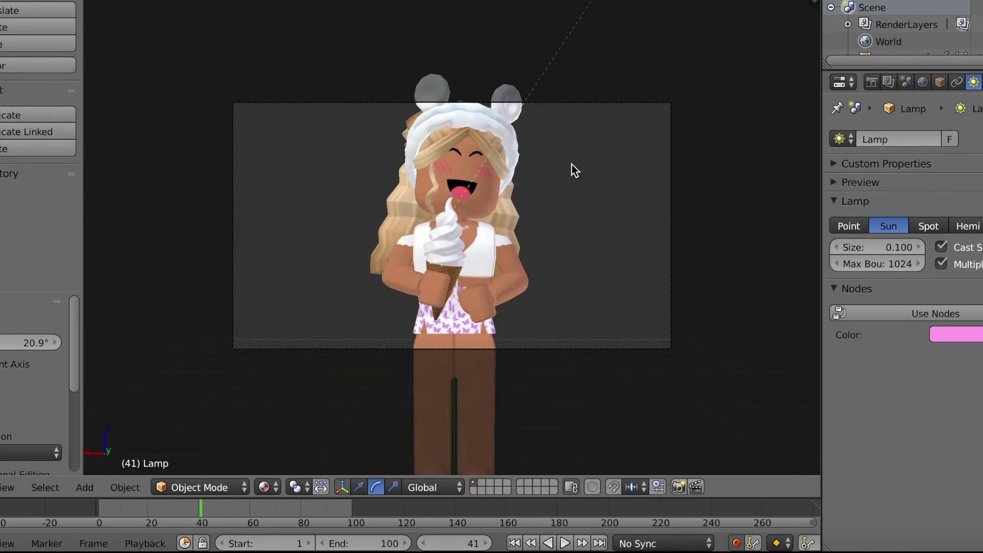
scroll(572, 164, "up", 2)
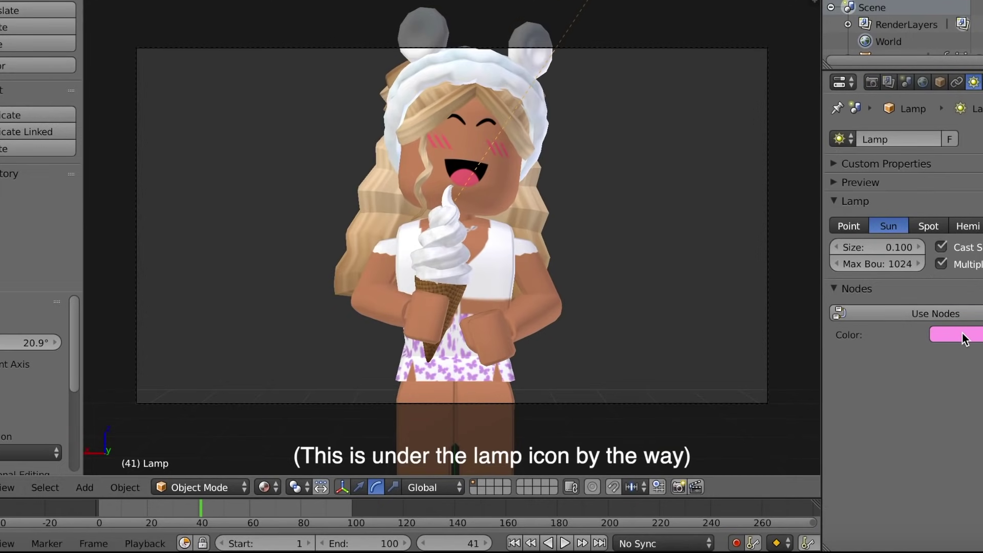
left_click(268, 487)
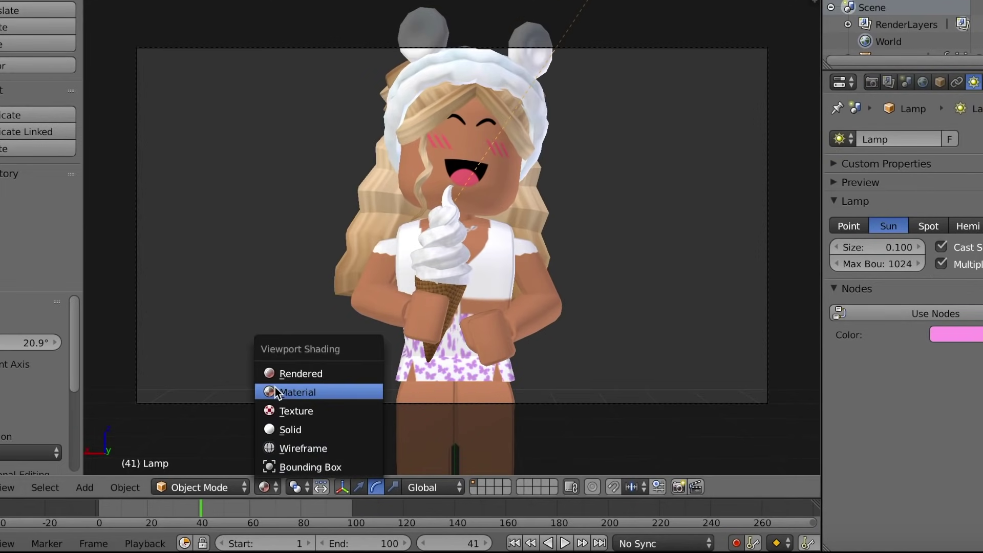
left_click(287, 372)
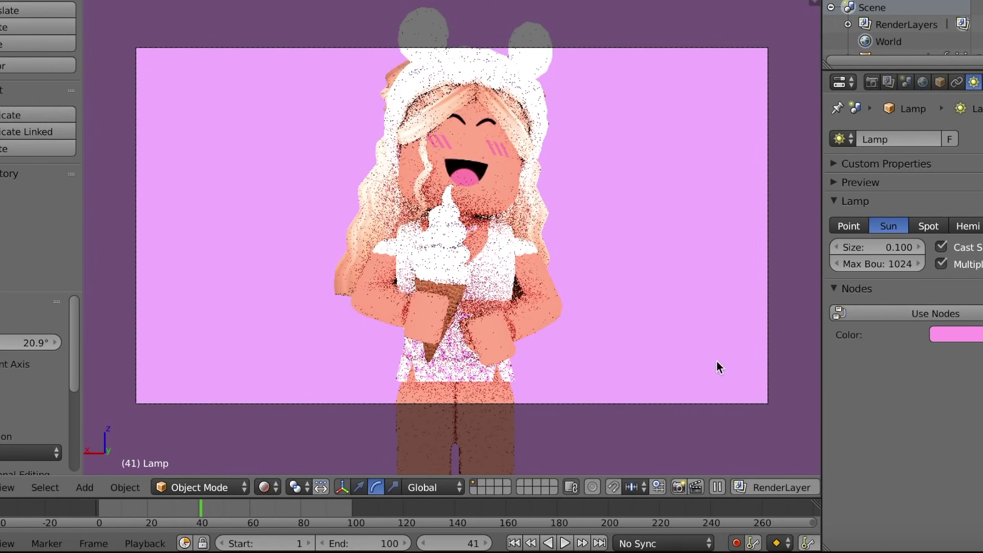
Set the lamp colour to black (RGB 0.000) and return to material shading.
left_click(955, 334)
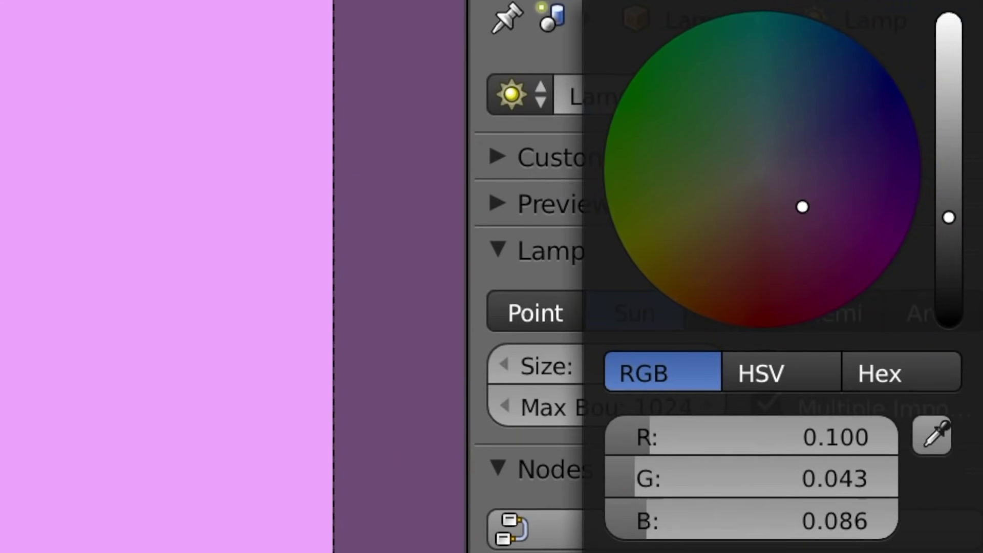
left_click_drag(949, 218, 949, 20)
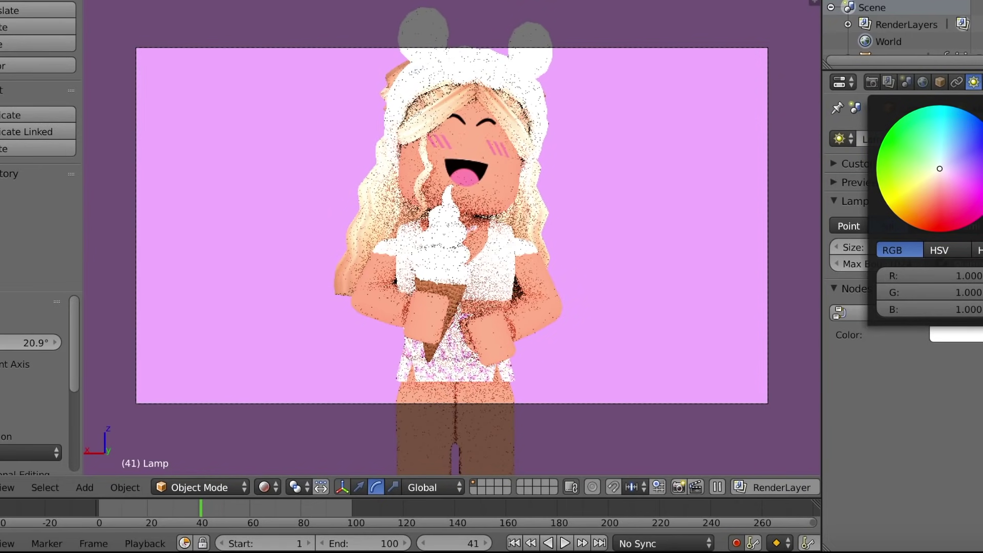
left_click_drag(981, 111, 981, 230)
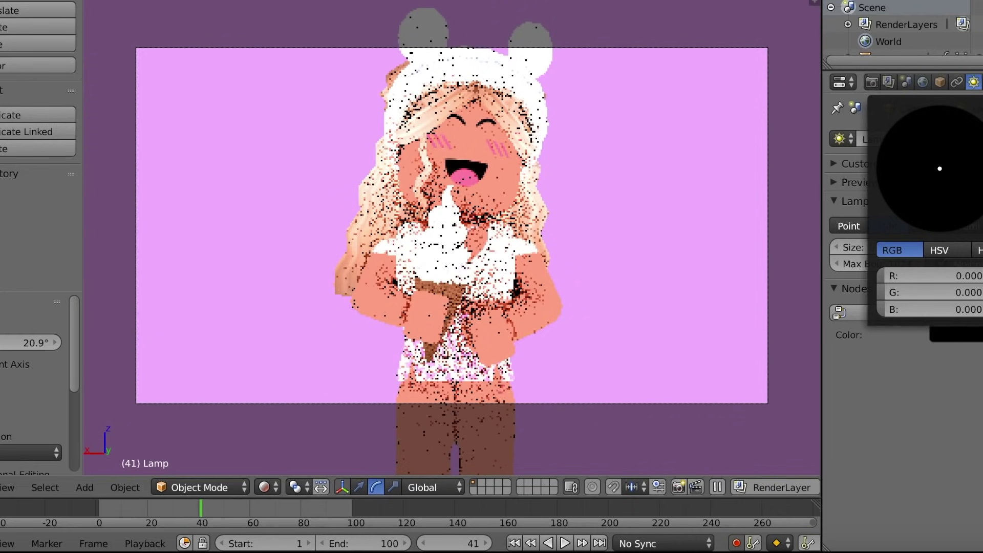
scroll(574, 80, "down", 2)
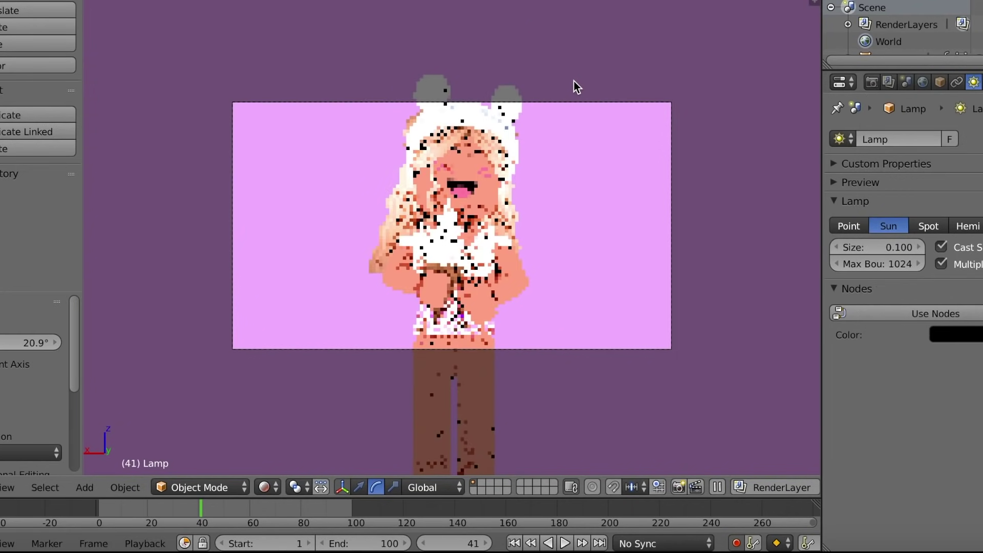
left_click(263, 488)
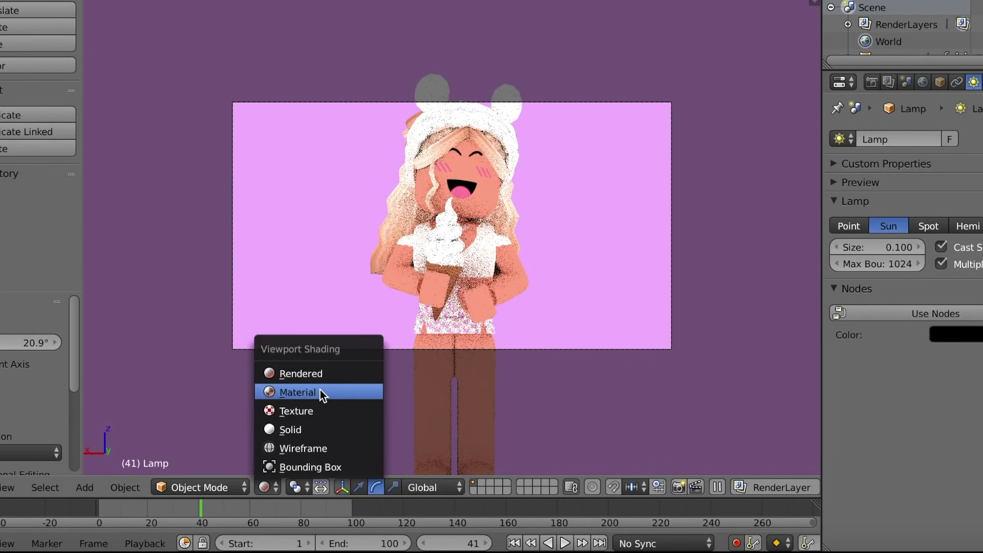
left_click(321, 389)
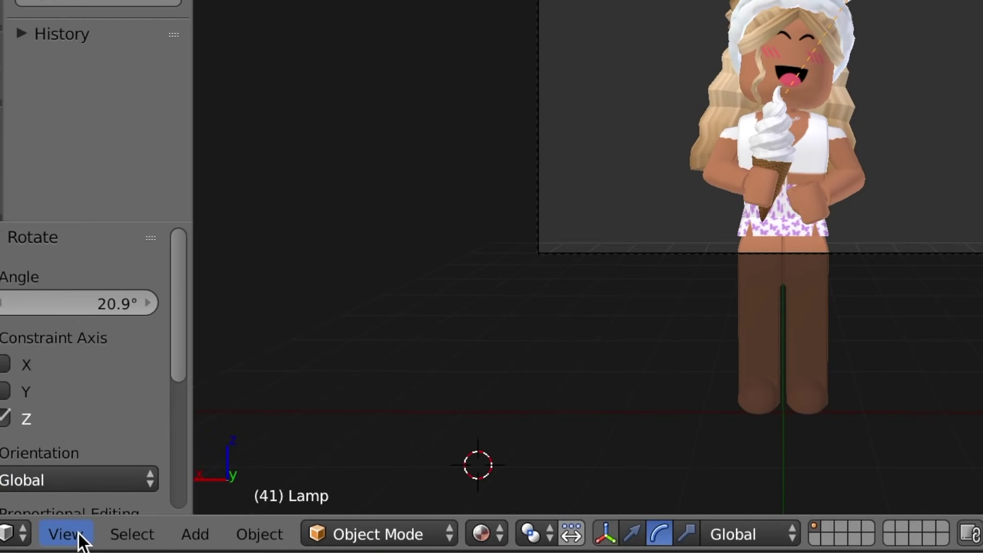
Leave camera view, rotate the sun lamp 41.4° about Z, and preview the rendered lighting.
left_click(10, 489)
left_click(25, 429)
key("shift+f")
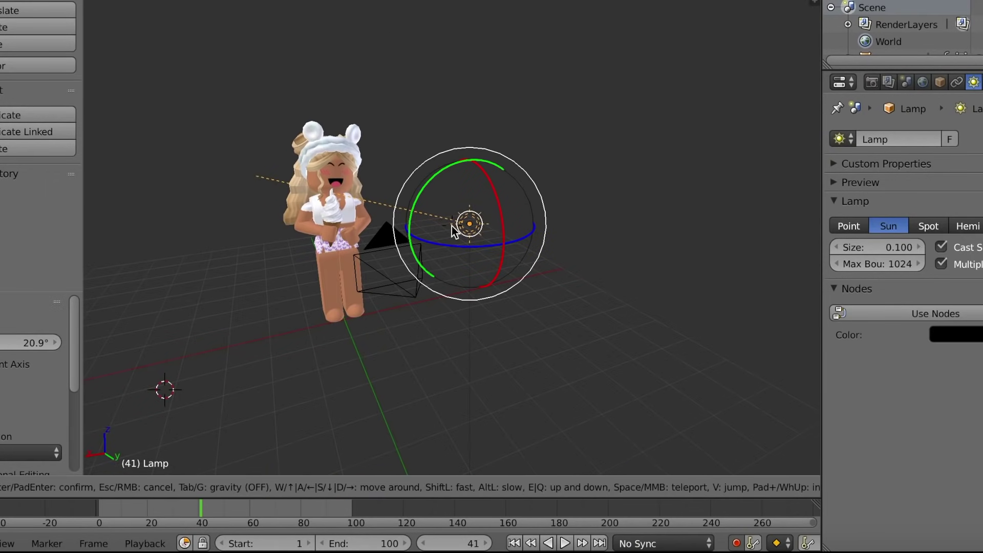
left_click(466, 248)
key("g")
key("z")
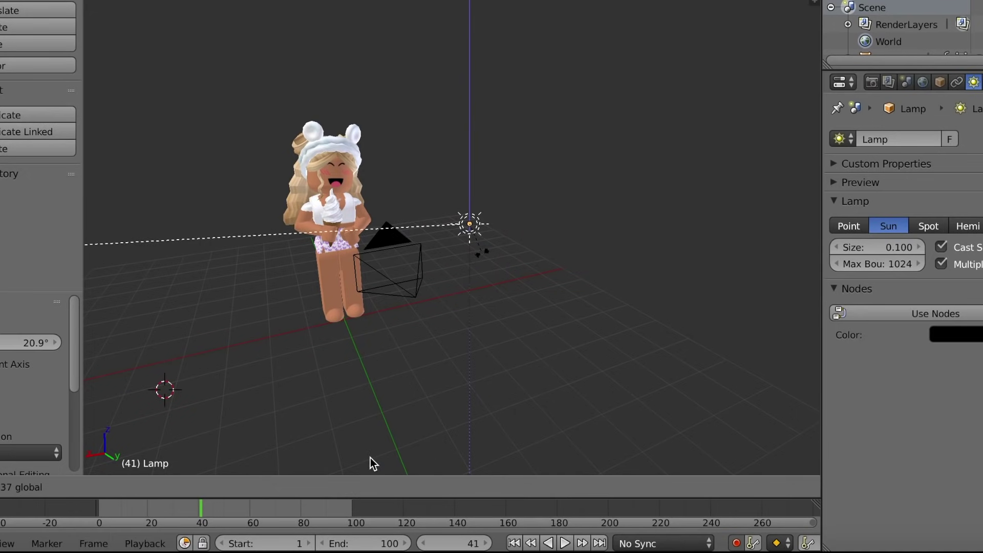
left_click(364, 464)
left_click(277, 491)
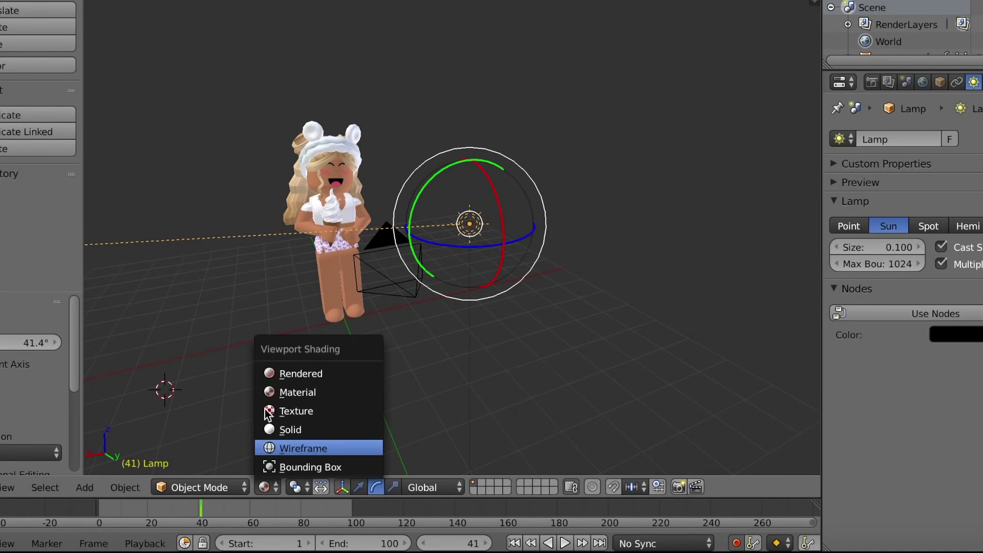
left_click(269, 375)
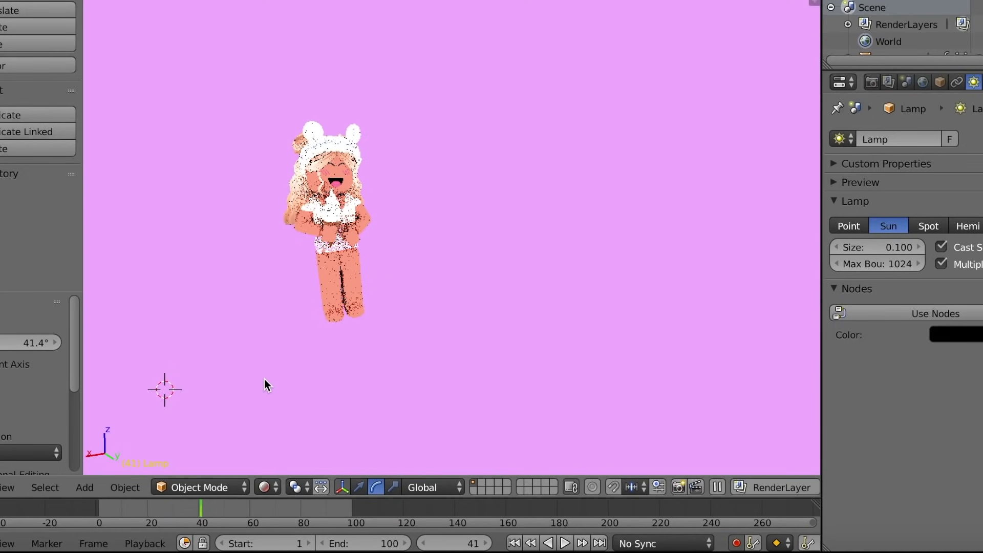
left_click(264, 488)
left_click(290, 397)
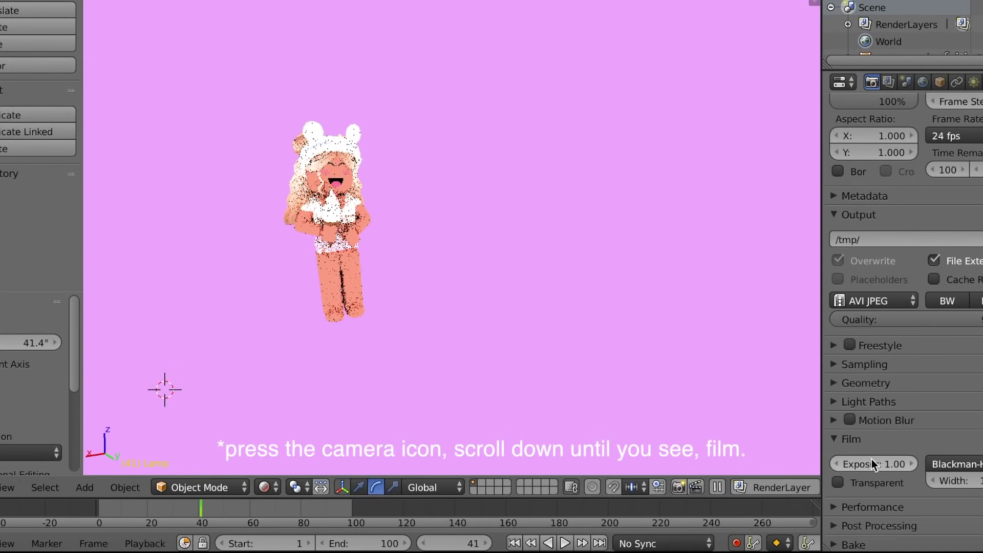
Lower the Film exposure to 0.96.
left_click(871, 461)
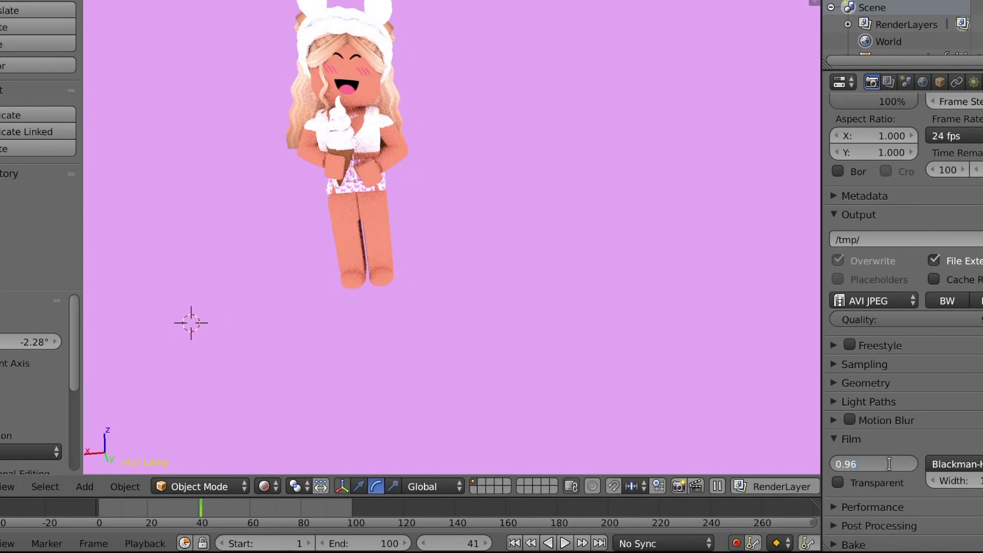
type("0.96")
key("Return")
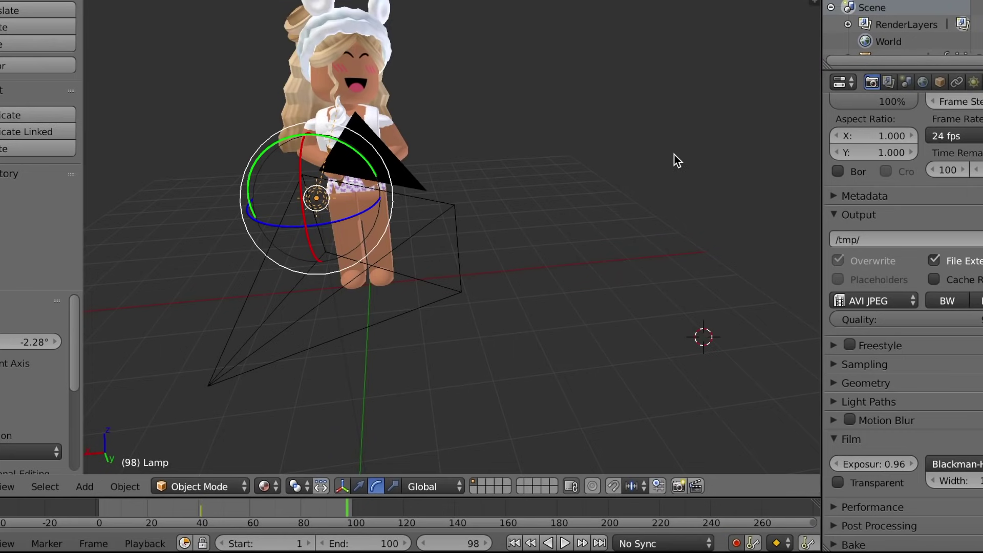
Change the render output path from /tmp/ to an animation folder in Downloads.
scroll(866, 123, "up", 2)
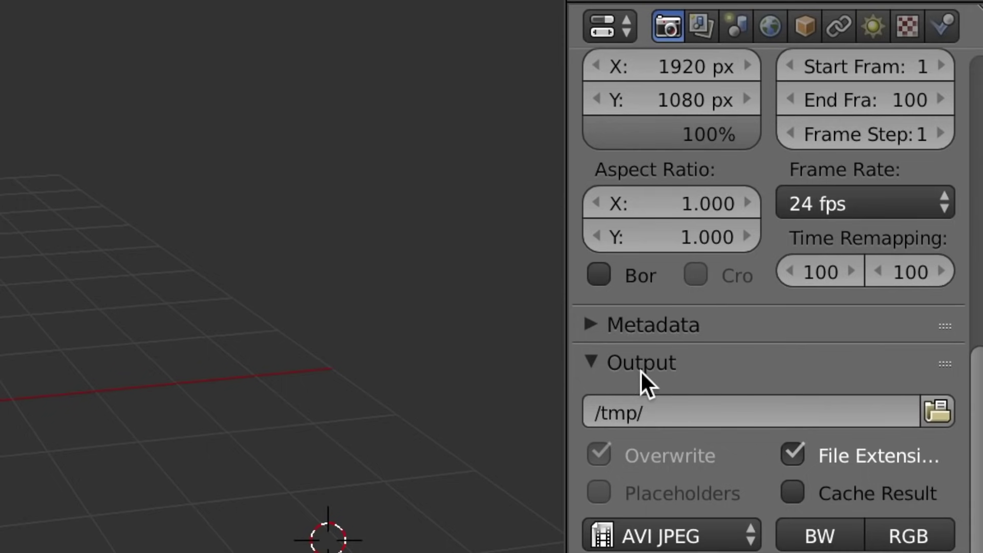
left_click(937, 411)
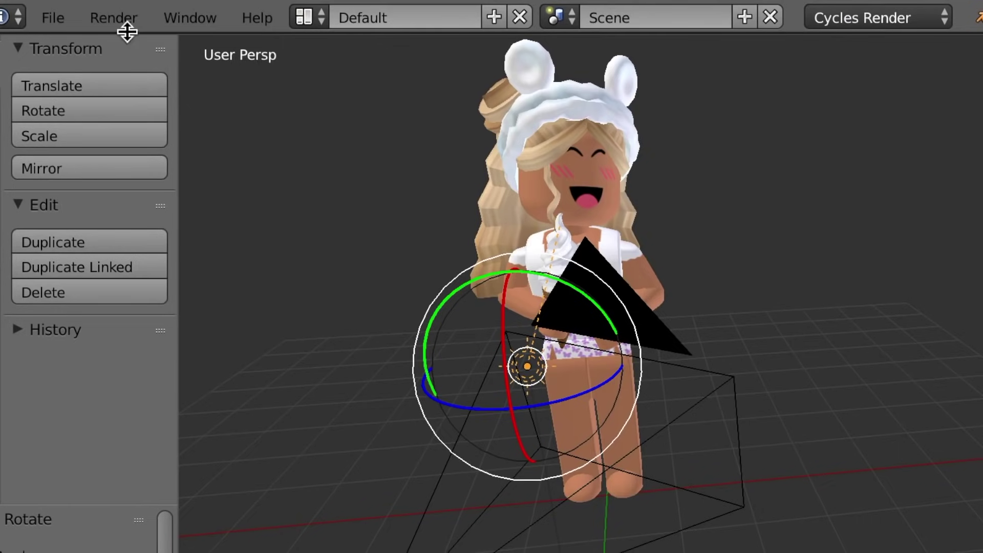
left_click(103, 21)
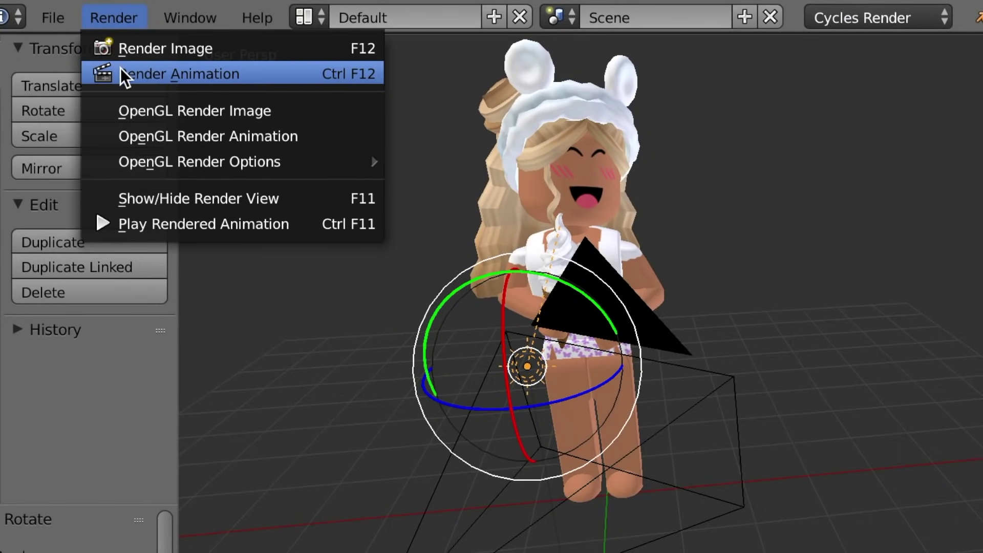